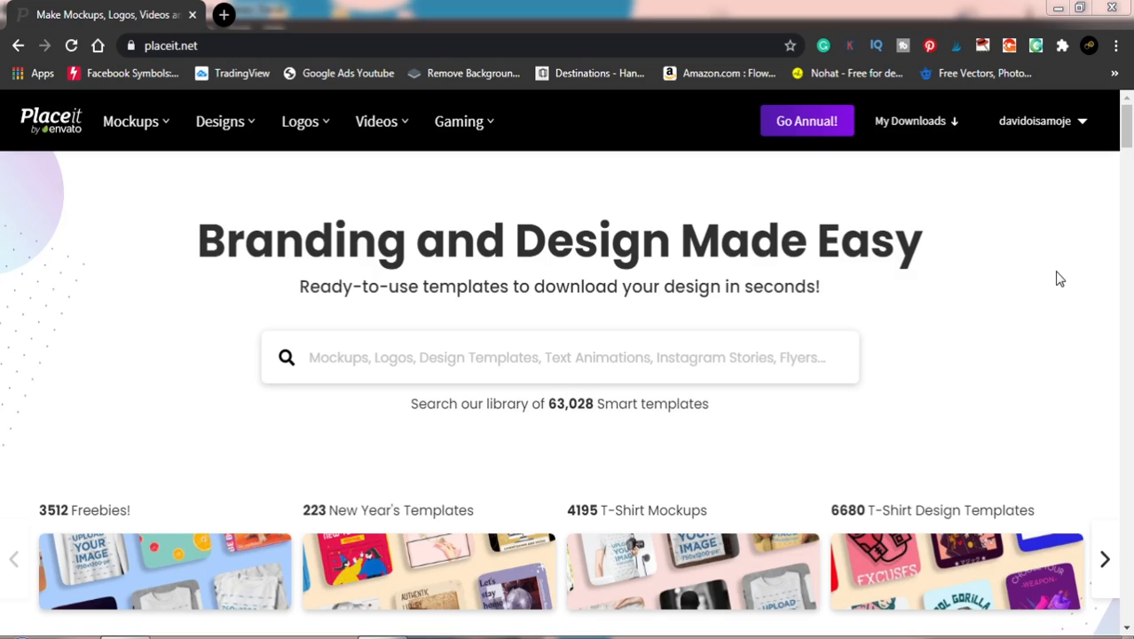
- Open the T-Shirt Design Templates category from the home page
scroll(1070, 305, "down", 1)
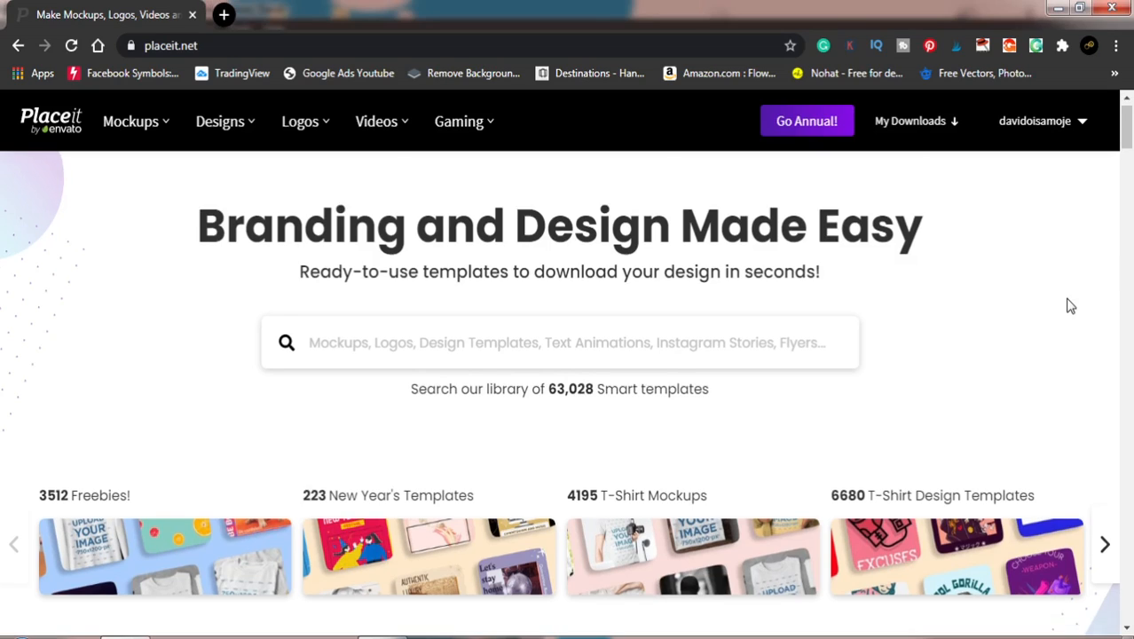
scroll(1069, 305, "down", 2)
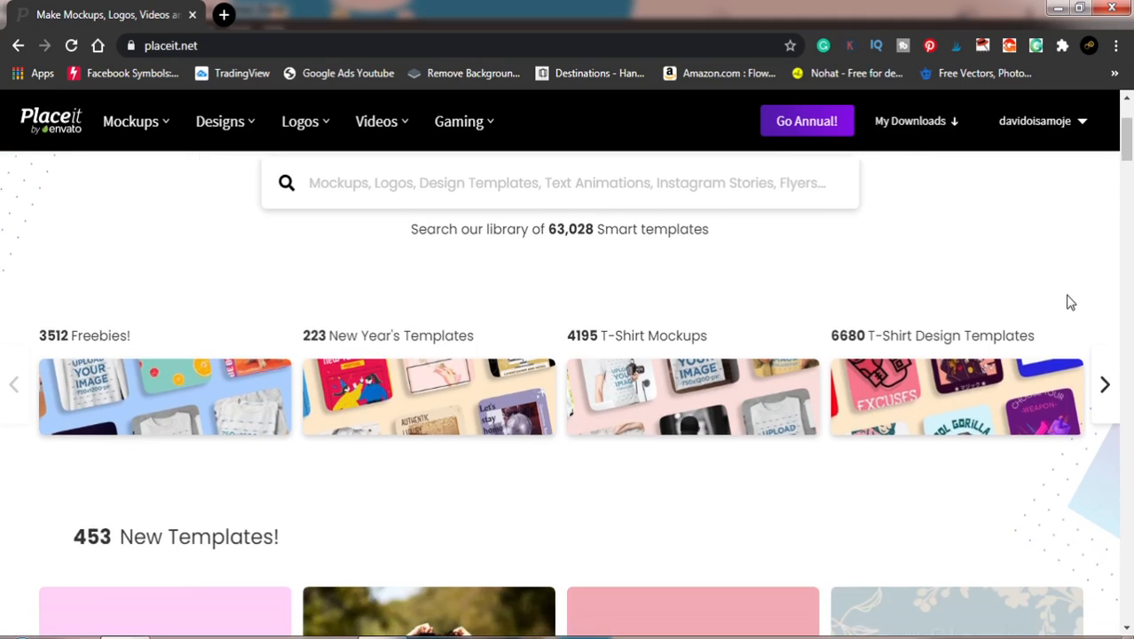
scroll(1069, 288, "up", 1)
scroll(1069, 287, "up", 2)
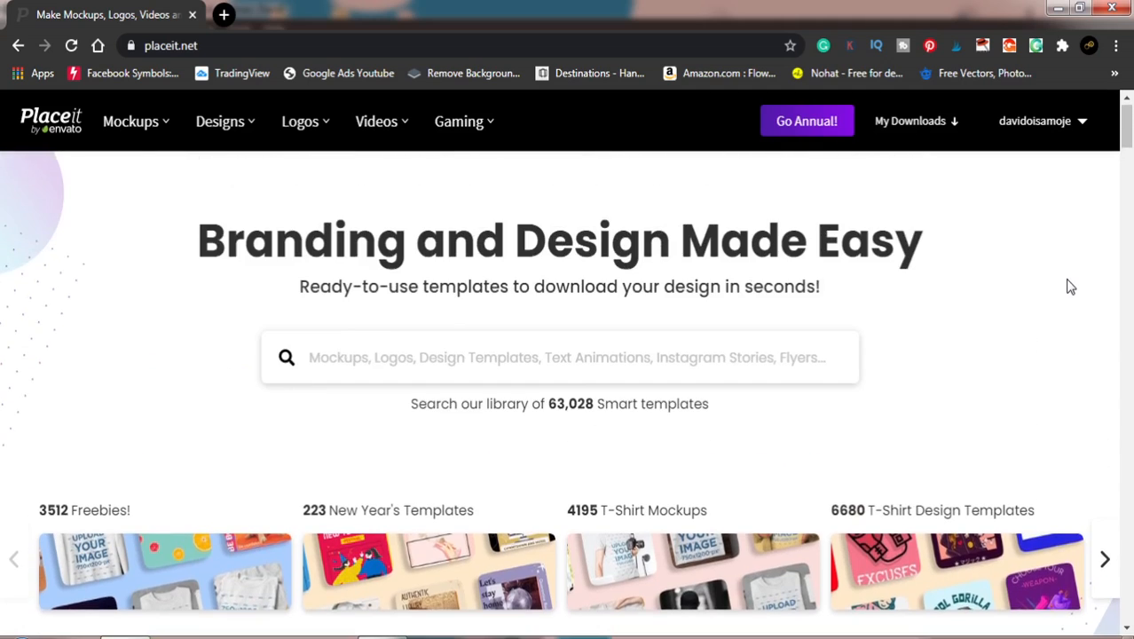
scroll(1069, 287, "down", 1)
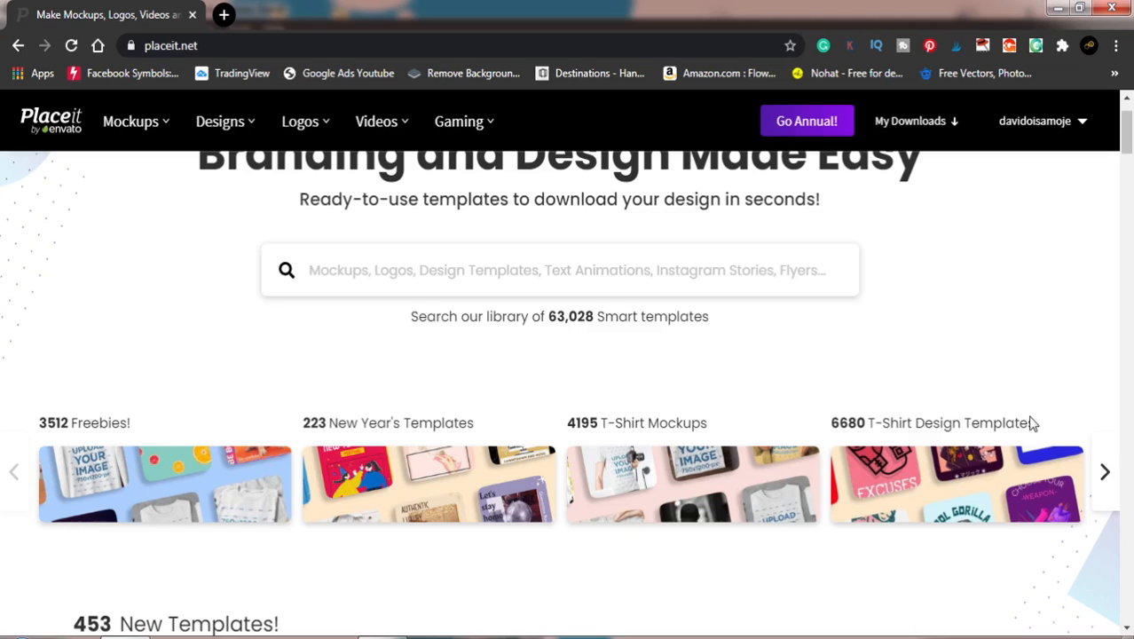
left_click(990, 477)
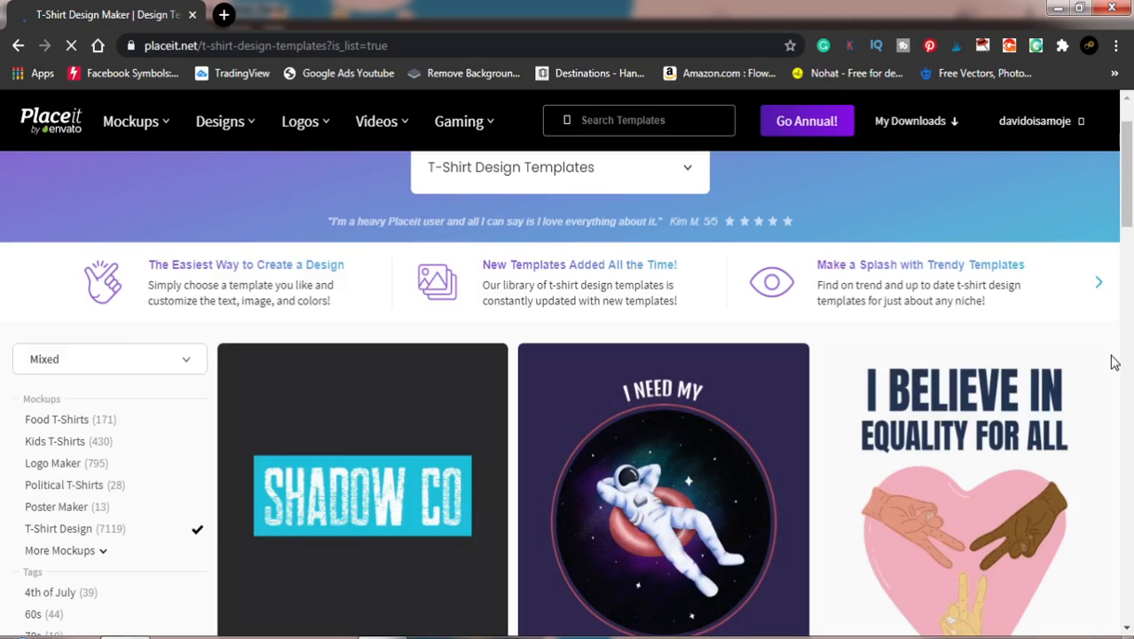
- Look through the first page of T-shirt design templates for a suitable design
scroll(1115, 363, "down", 1)
scroll(1114, 363, "down", 7)
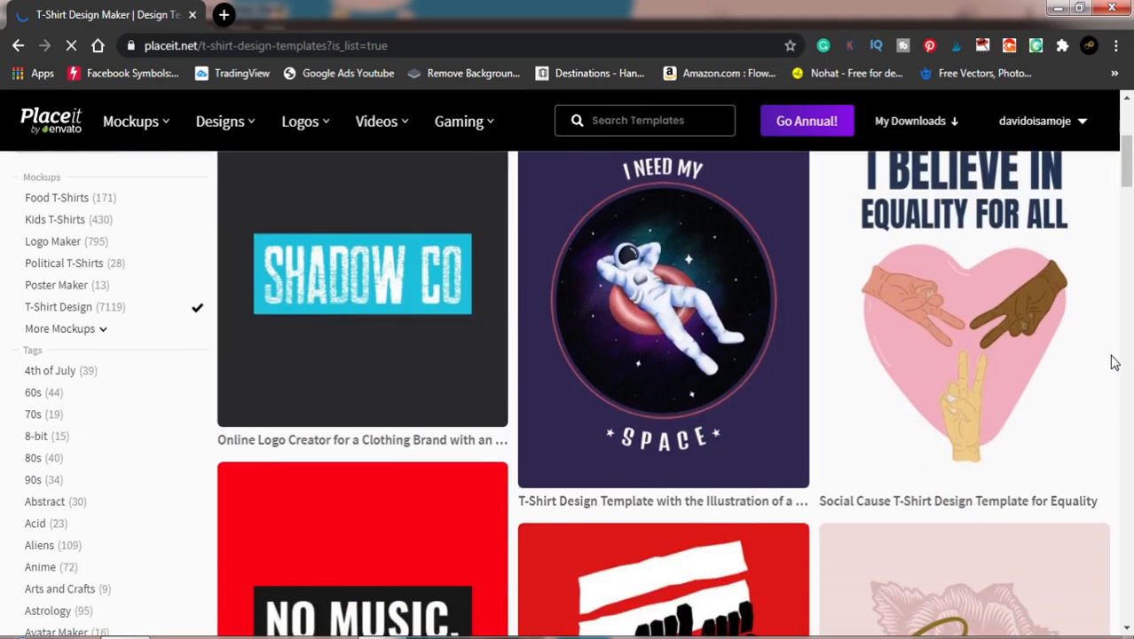
scroll(1114, 363, "up", 2)
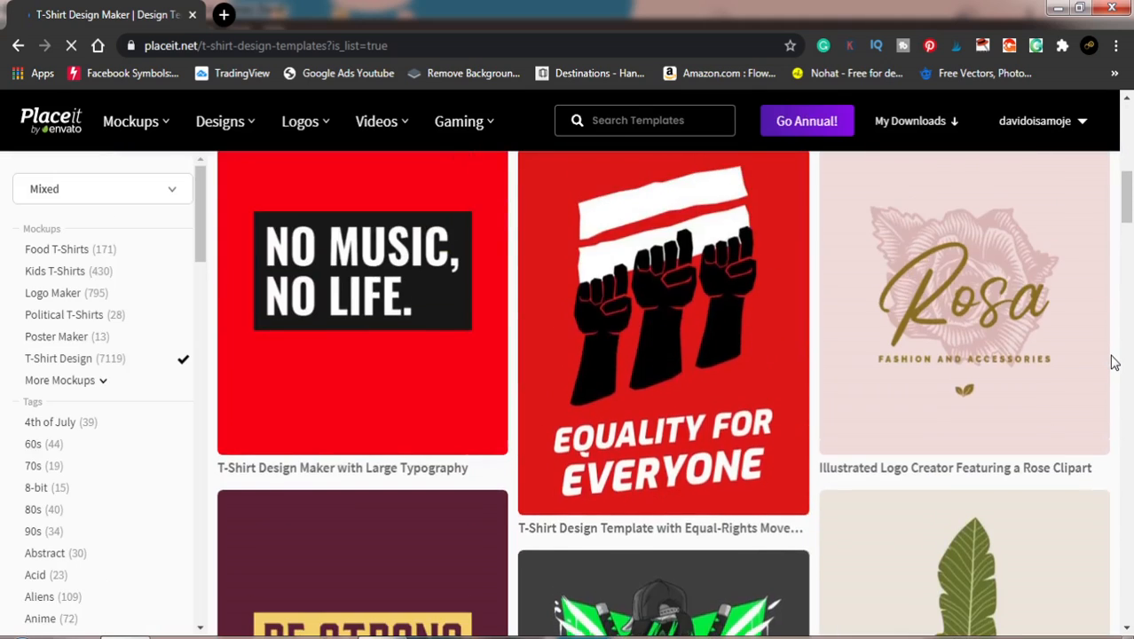
scroll(1114, 363, "down", 4)
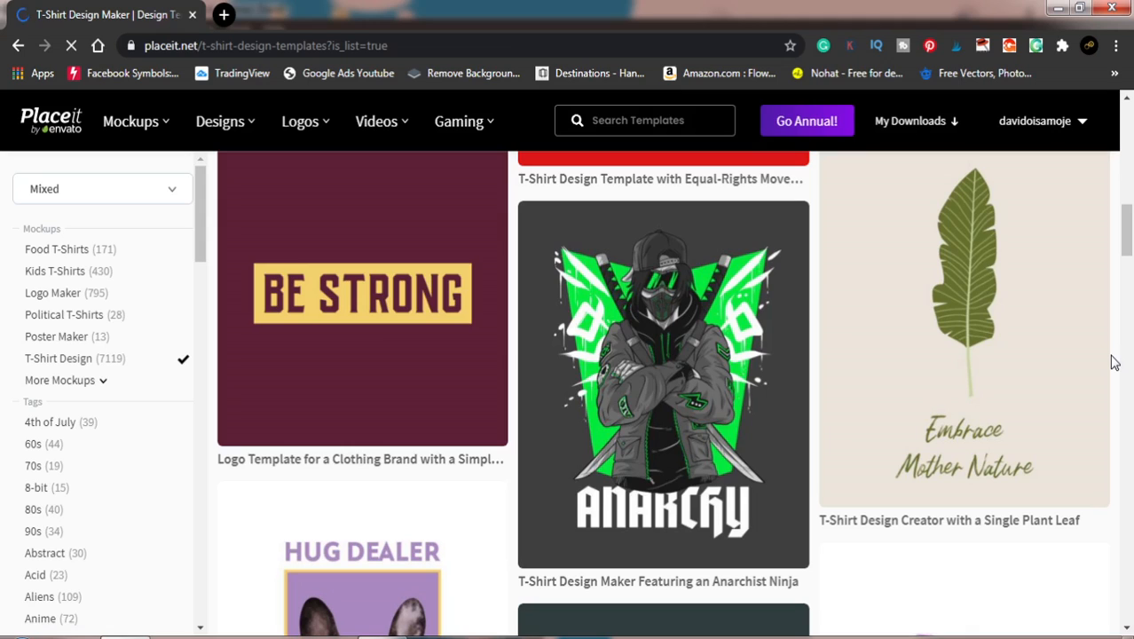
scroll(1114, 363, "down", 7)
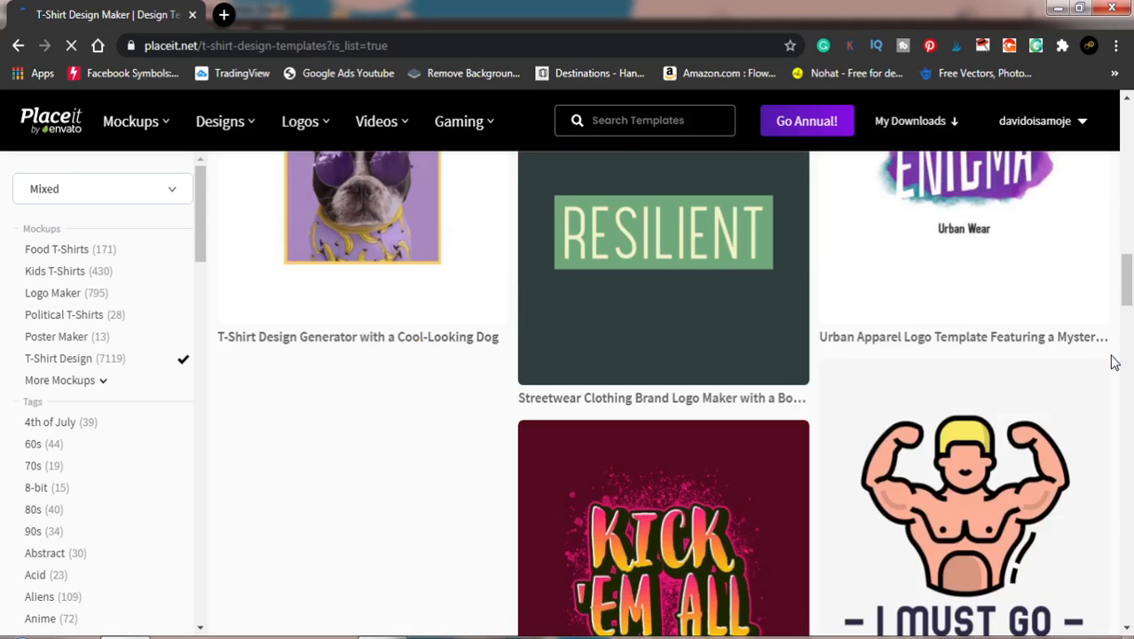
scroll(1114, 363, "up", 1)
scroll(1115, 363, "down", 4)
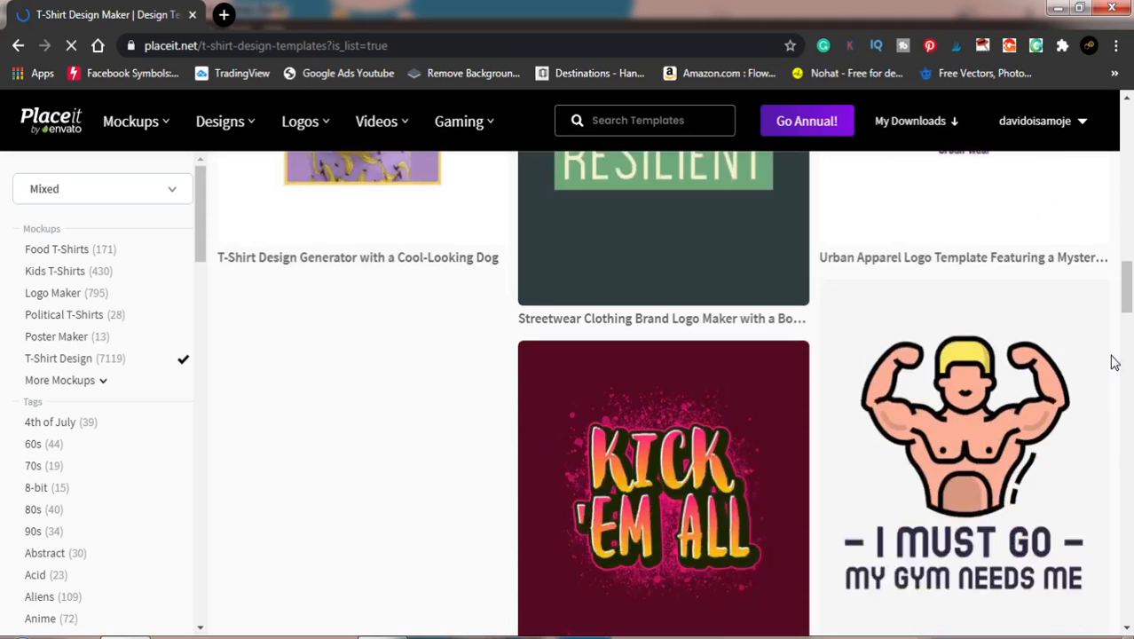
scroll(1114, 363, "down", 6)
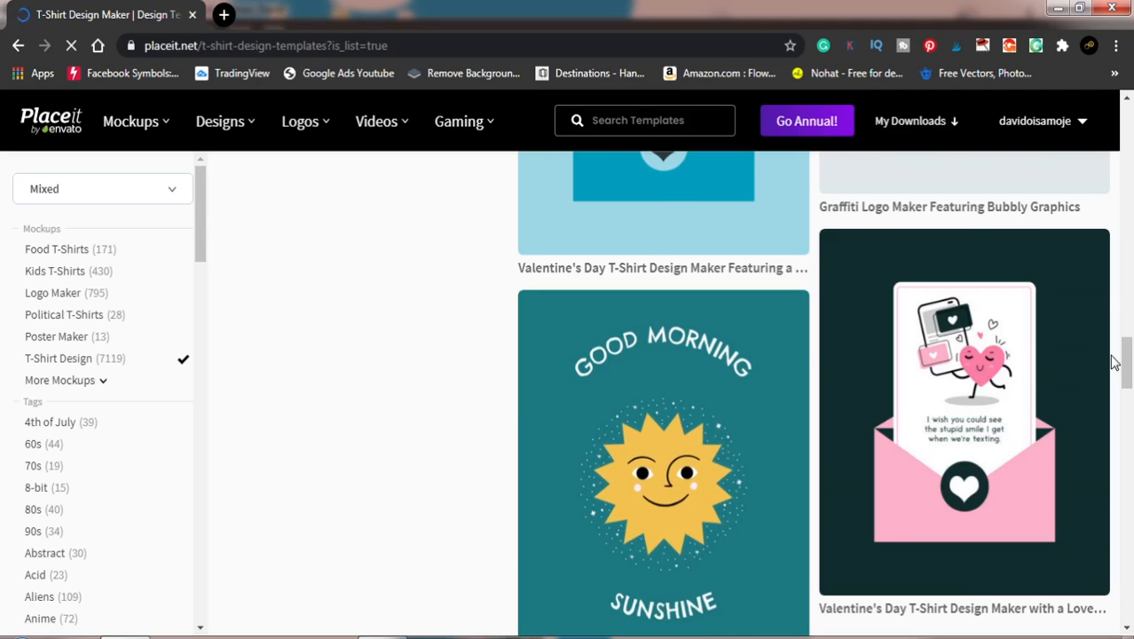
scroll(1115, 363, "up", 4)
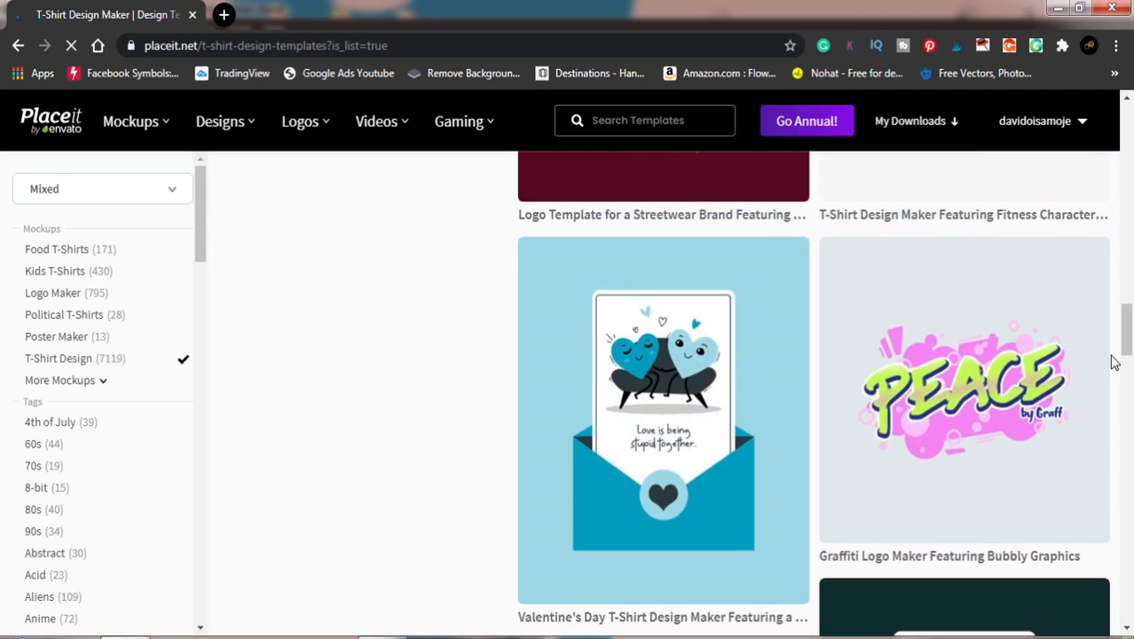
scroll(1114, 363, "down", 1)
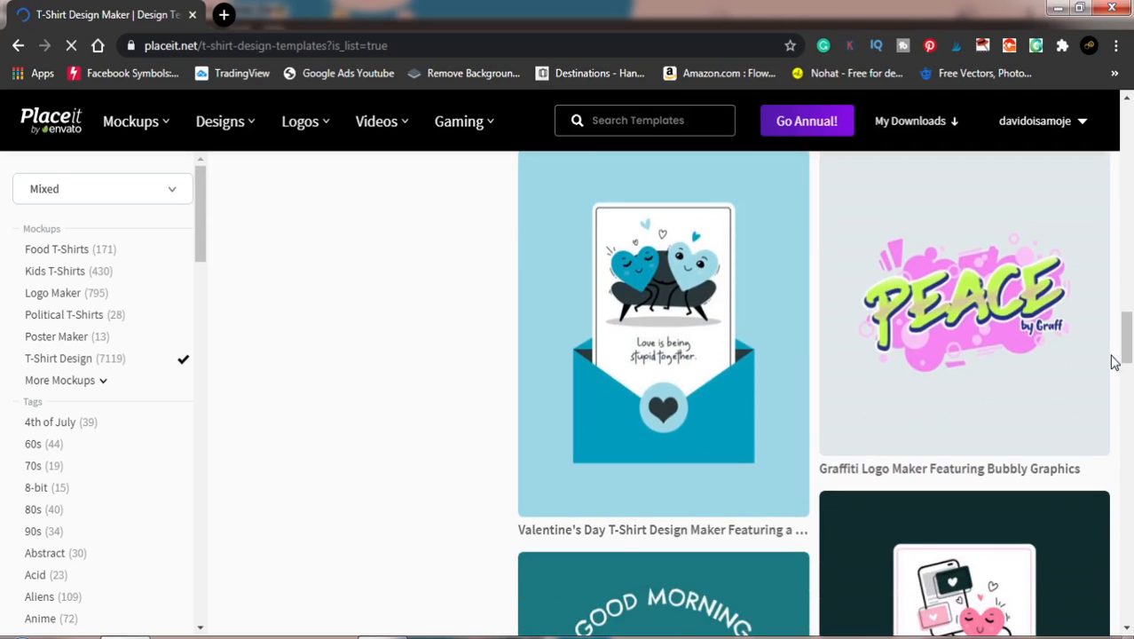
scroll(1114, 363, "down", 1)
scroll(1115, 363, "down", 4)
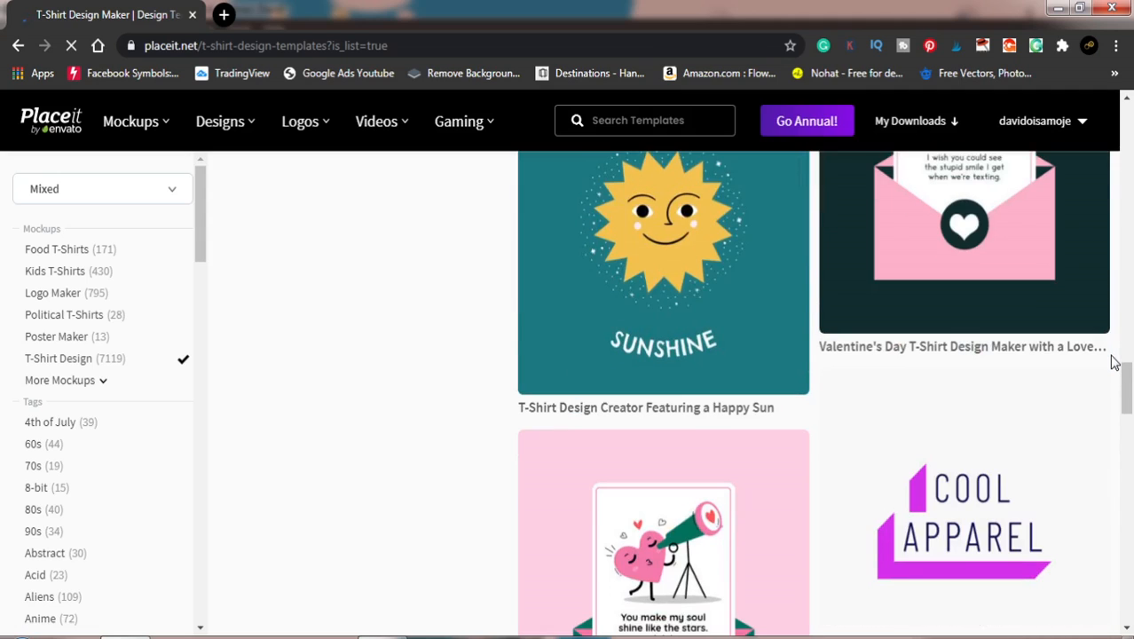
scroll(1114, 363, "down", 12)
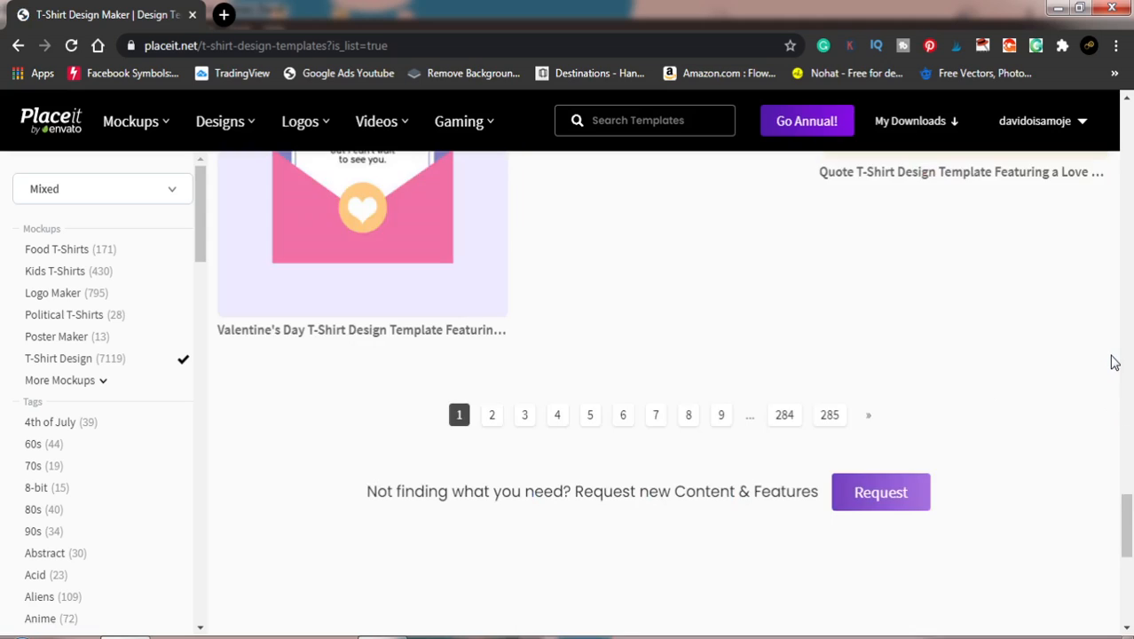
scroll(1114, 363, "down", 1)
scroll(1115, 363, "up", 7)
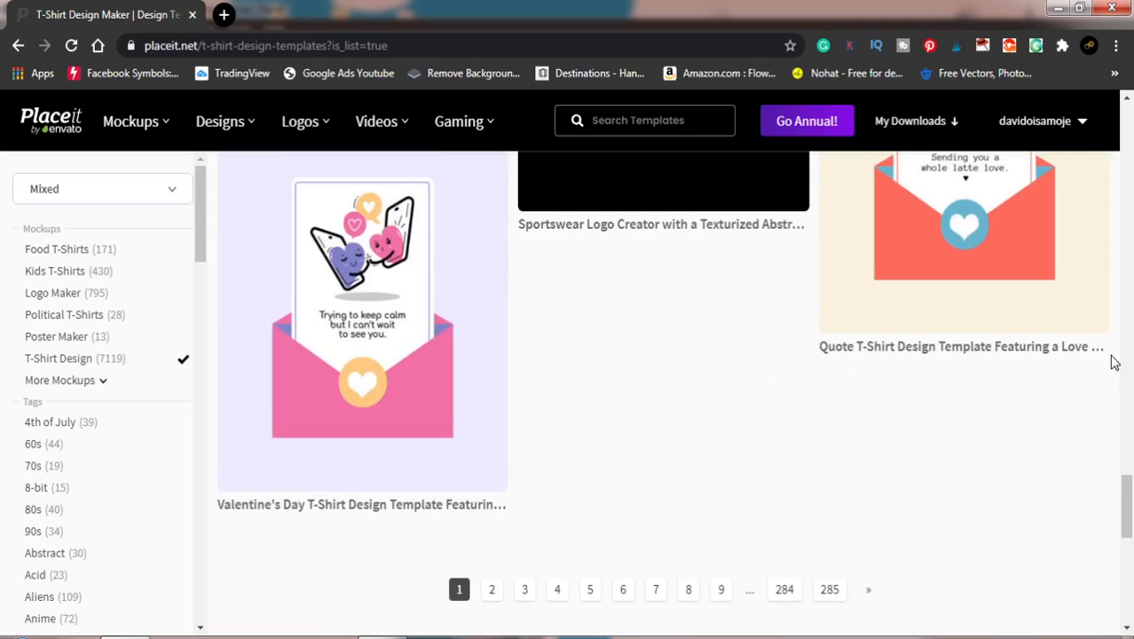
scroll(1115, 362, "up", 2)
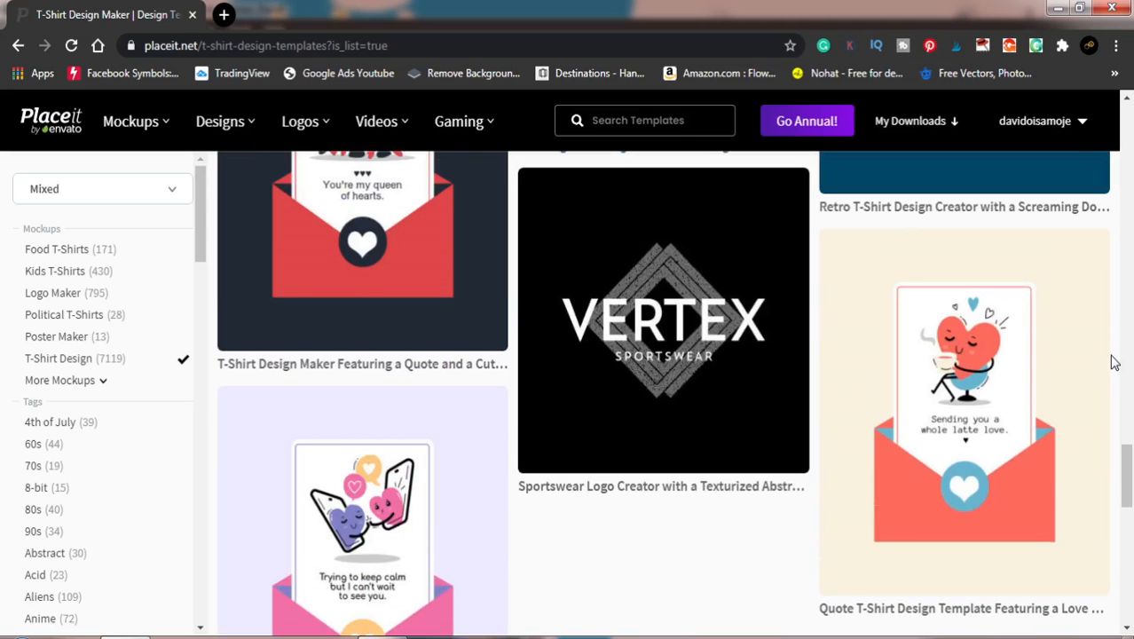
scroll(1114, 363, "up", 8)
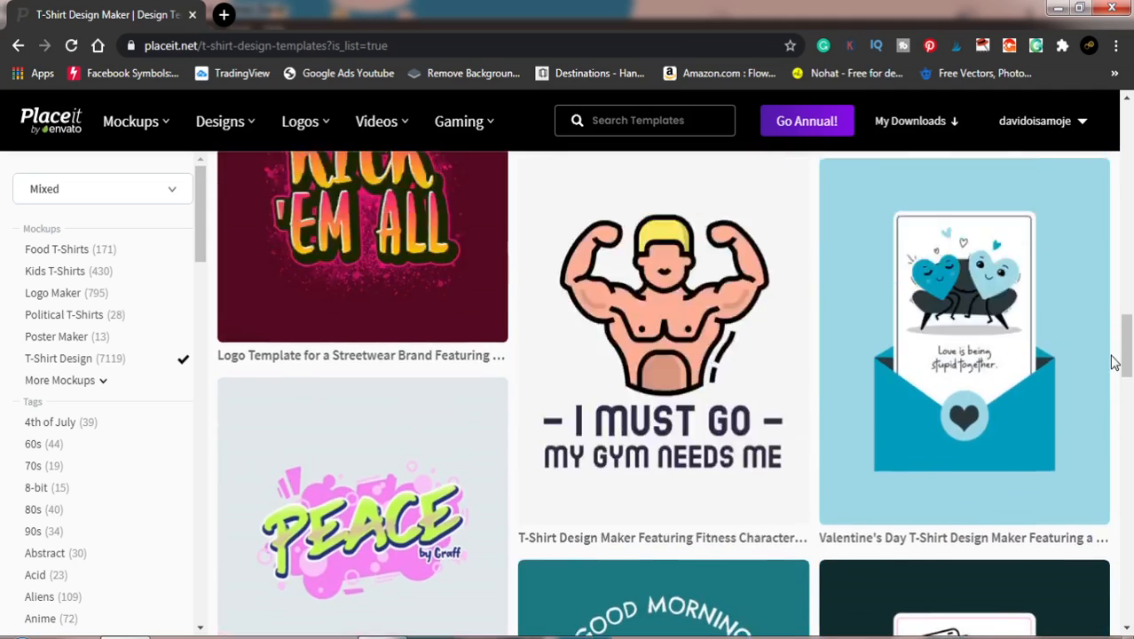
scroll(1114, 362, "up", 10)
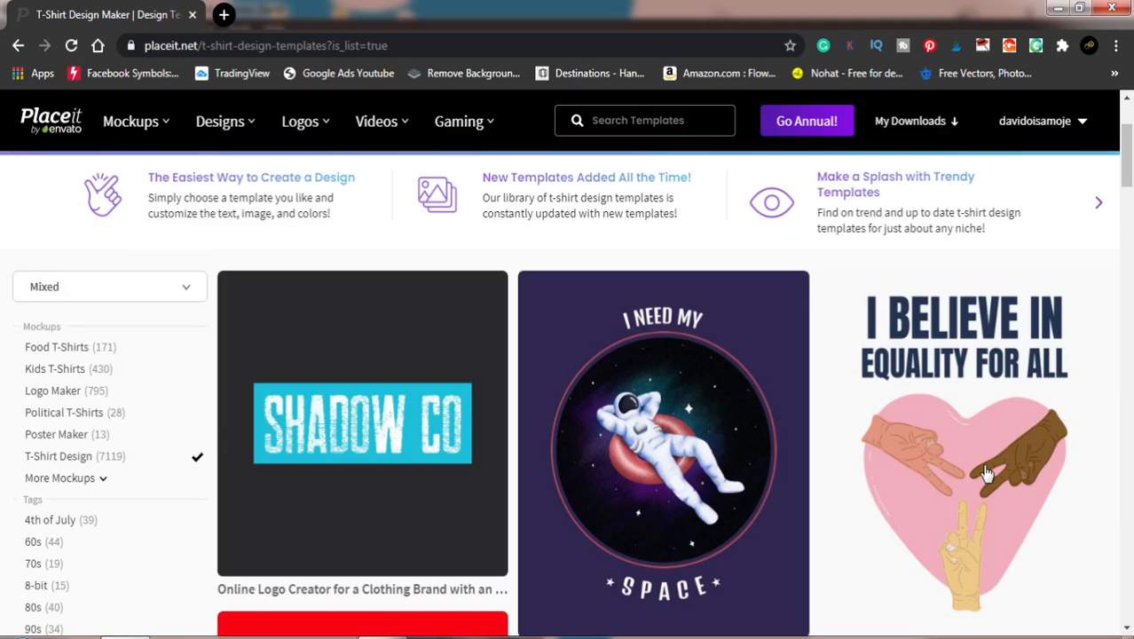
- Open the Social Cause T-Shirt Design Template for Equality, the one with three hands on a pink heart
left_click(986, 473)
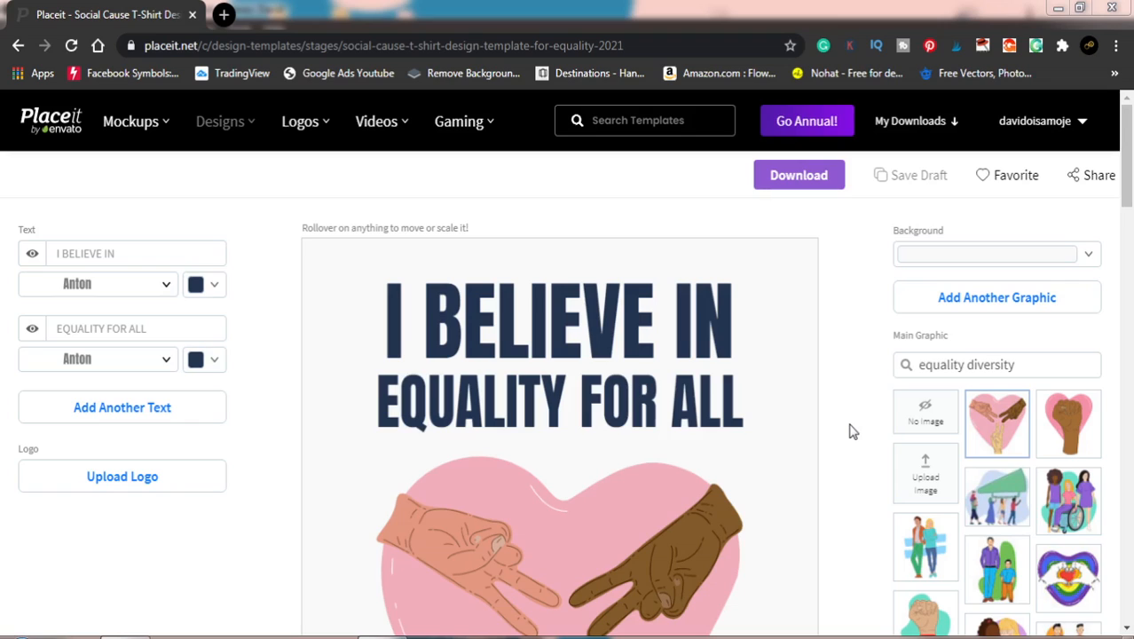
- Add another text line to the design and replace its placeholder wording with 2021
left_click(124, 407)
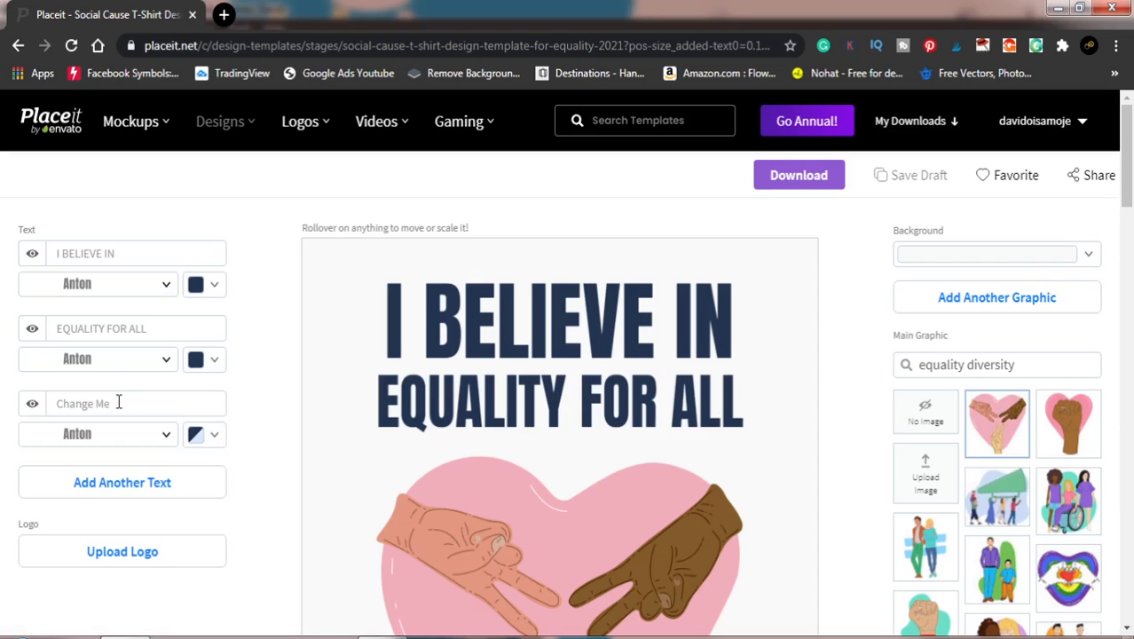
left_click(118, 402)
key("BackSpace")
key("BackSpace")
key("BackSpace")
key("BackSpace")
key("BackSpace")
key("BackSpace")
key("BackSpace")
key("BackSpace")
key("BackSpace")
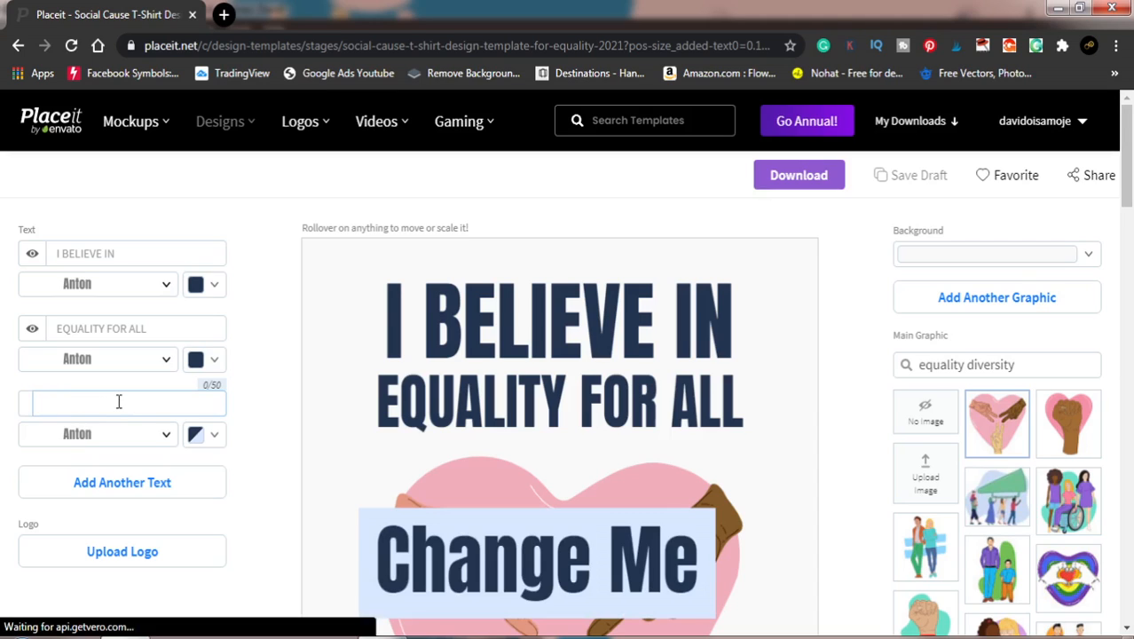
type("2")
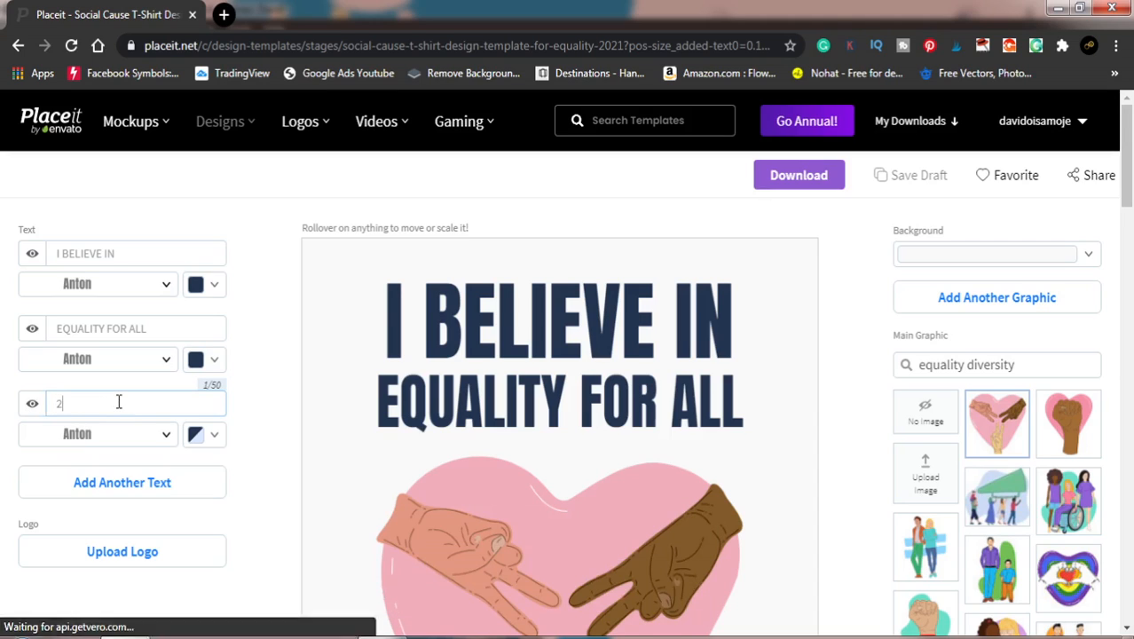
type("012")
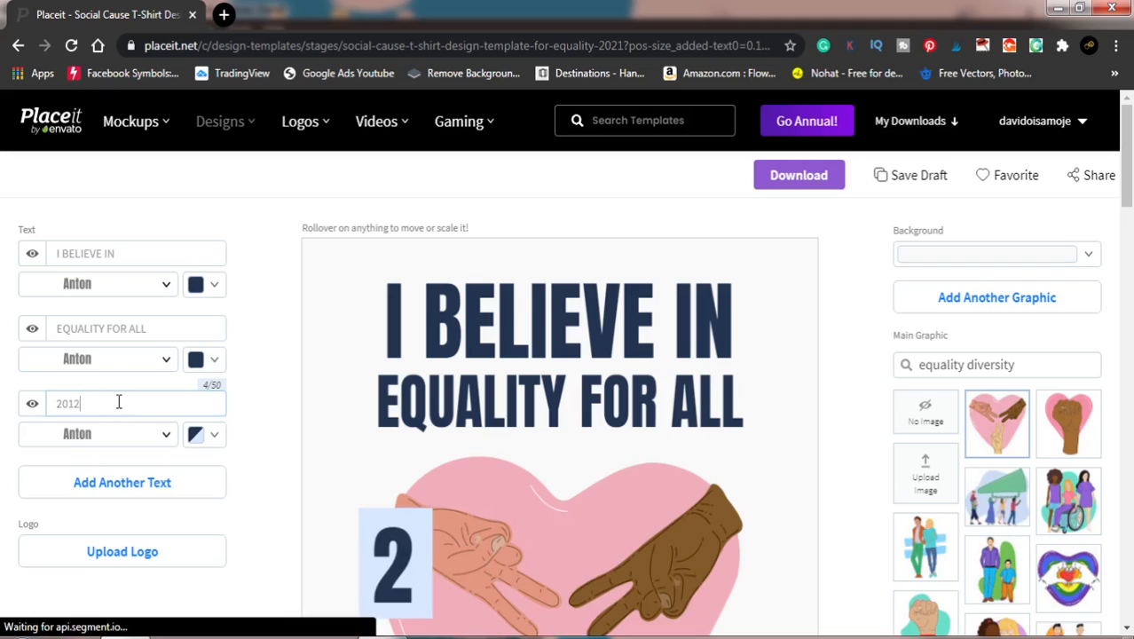
key("BackSpace")
key("BackSpace")
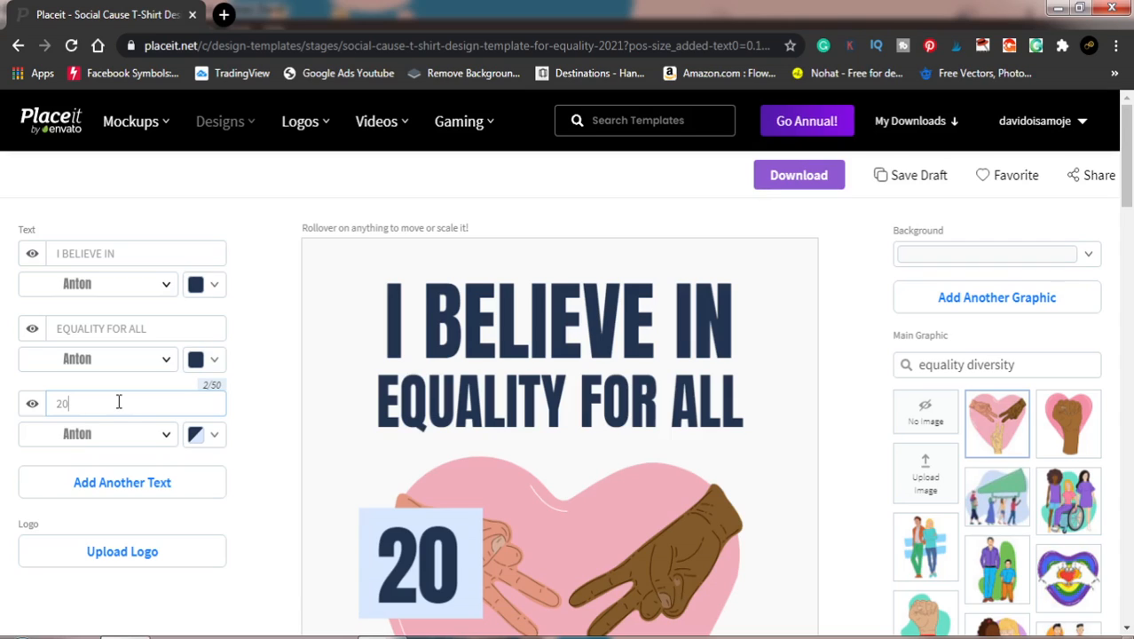
type("21")
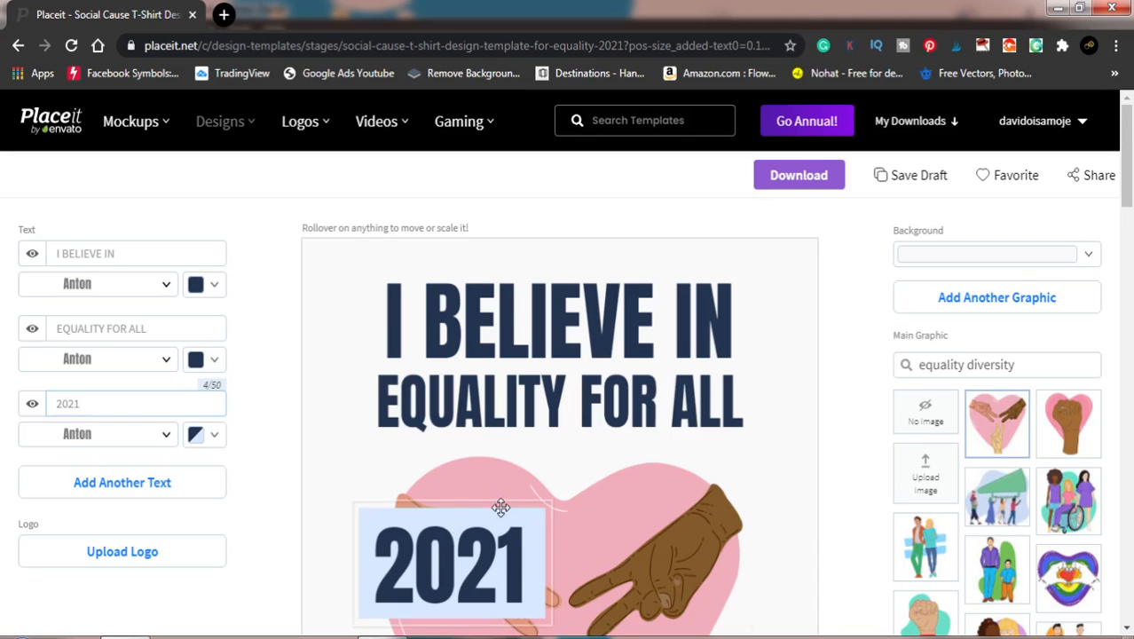
- Try a transparent background behind the 2021 text, restore its light blue background, and show the text colour choices
left_click(215, 435)
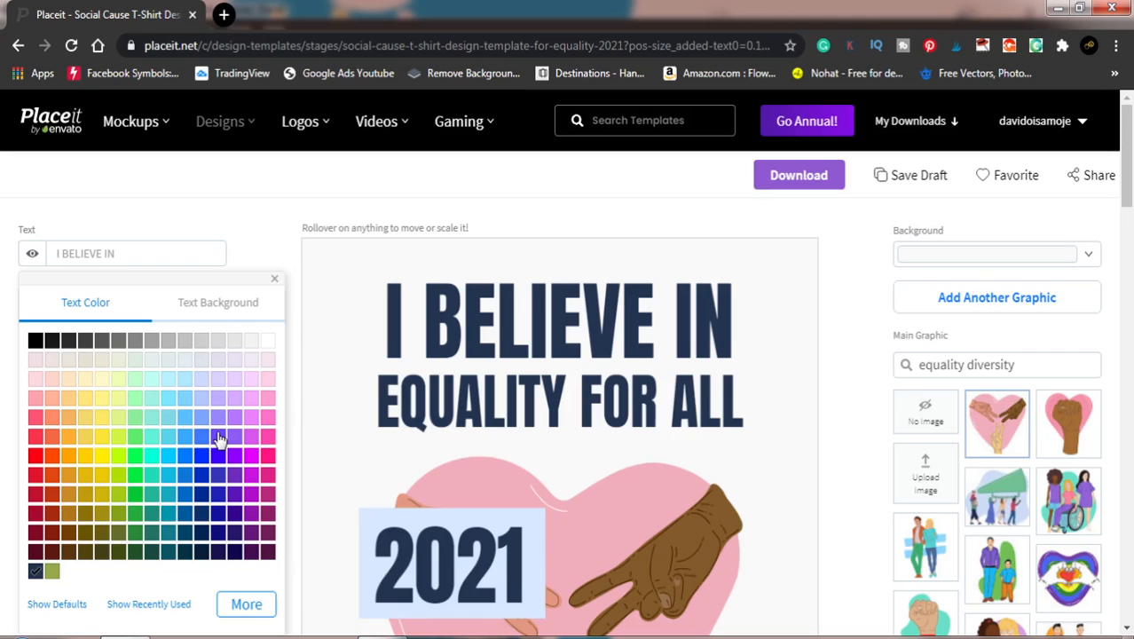
left_click(224, 306)
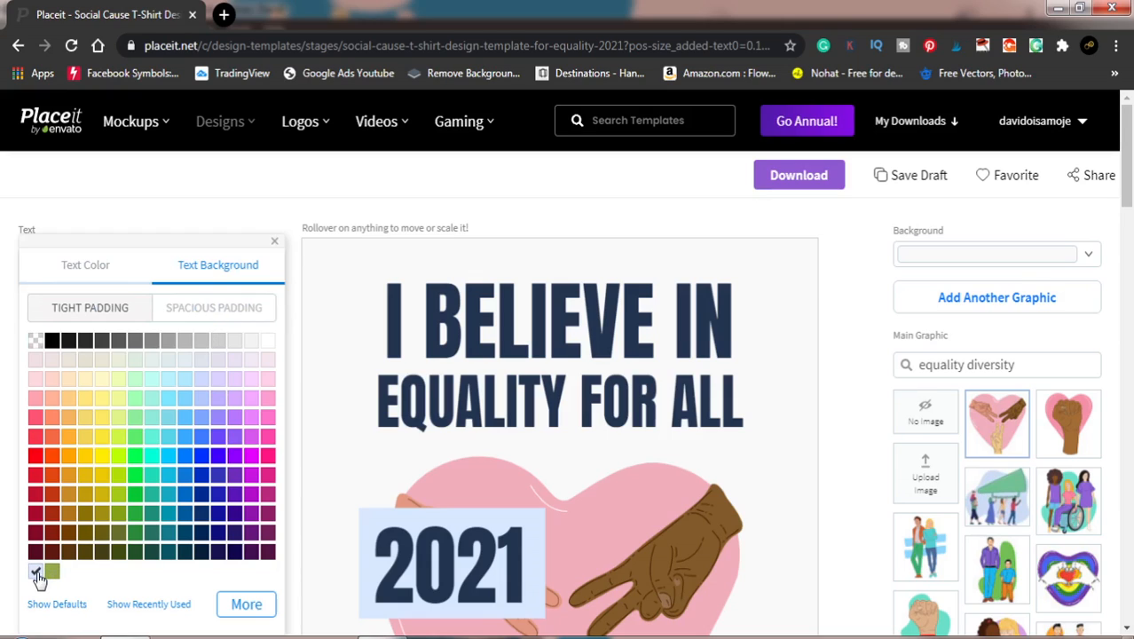
left_click(36, 344)
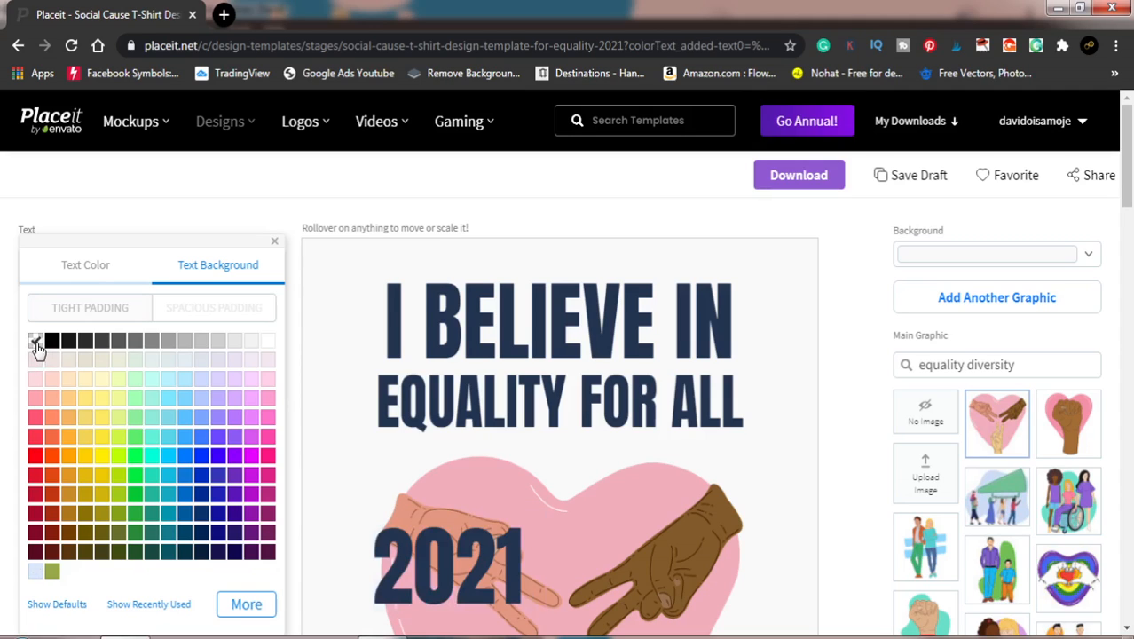
left_click(35, 572)
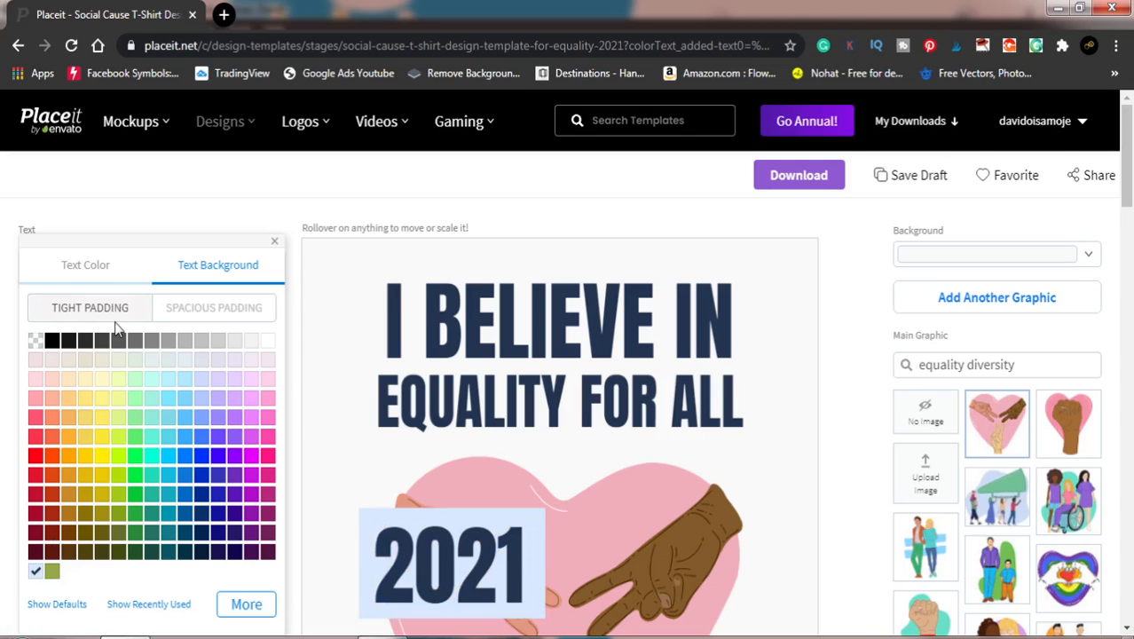
left_click(110, 275)
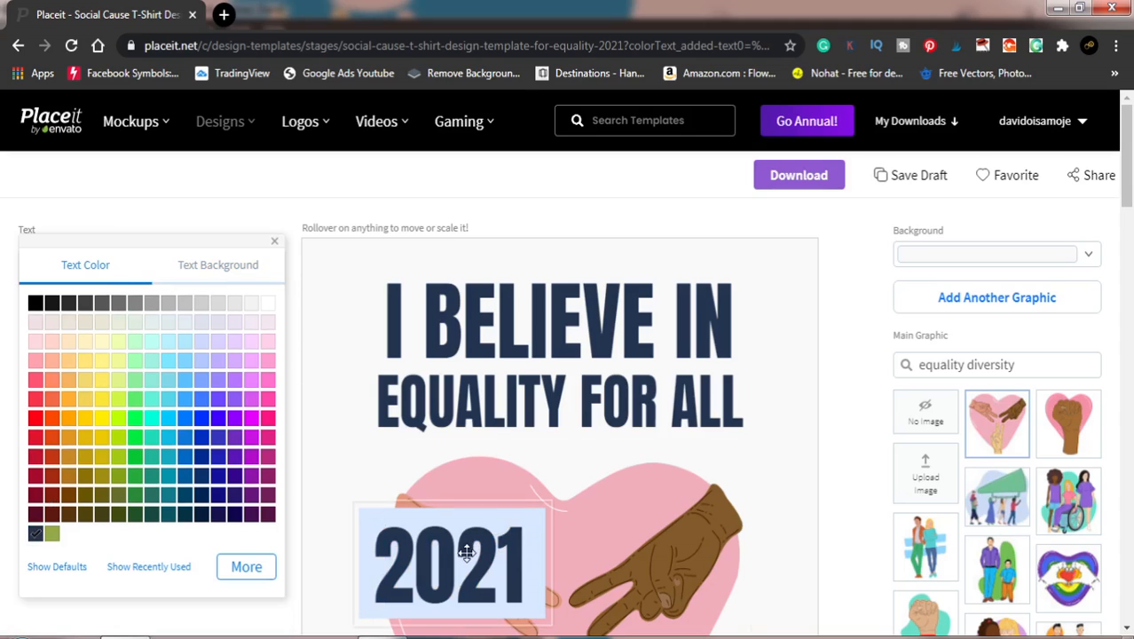
- Move the 2021 text to the centre, directly beneath the EQUALITY FOR ALL line, and close the colour palette
left_click_drag(466, 552, 575, 480)
left_click(845, 328)
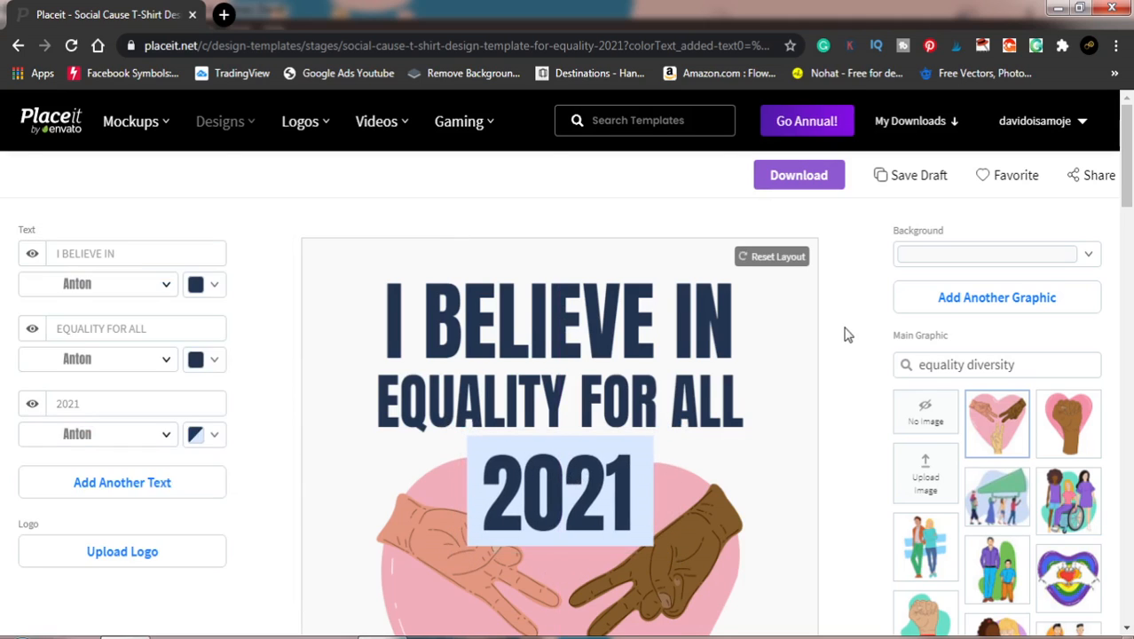
- Move the heart-and-hands graphic down so its lower hand sits near the bottom edge of the design
scroll(847, 334, "down", 1)
scroll(845, 335, "down", 1)
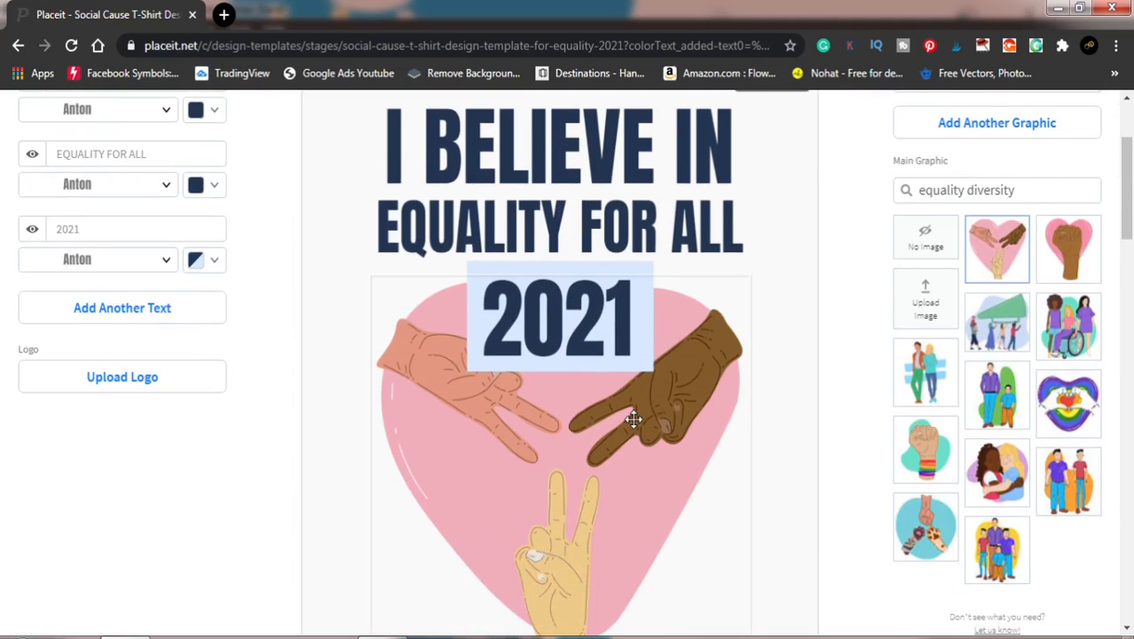
scroll(861, 261, "down", 3)
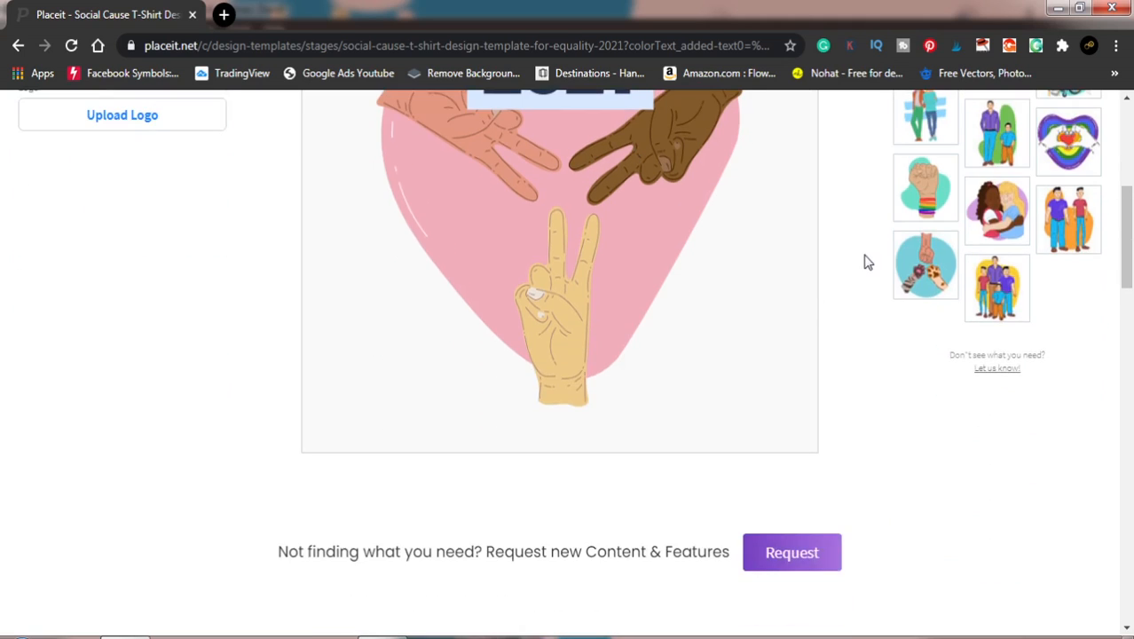
left_click_drag(619, 193, 617, 235)
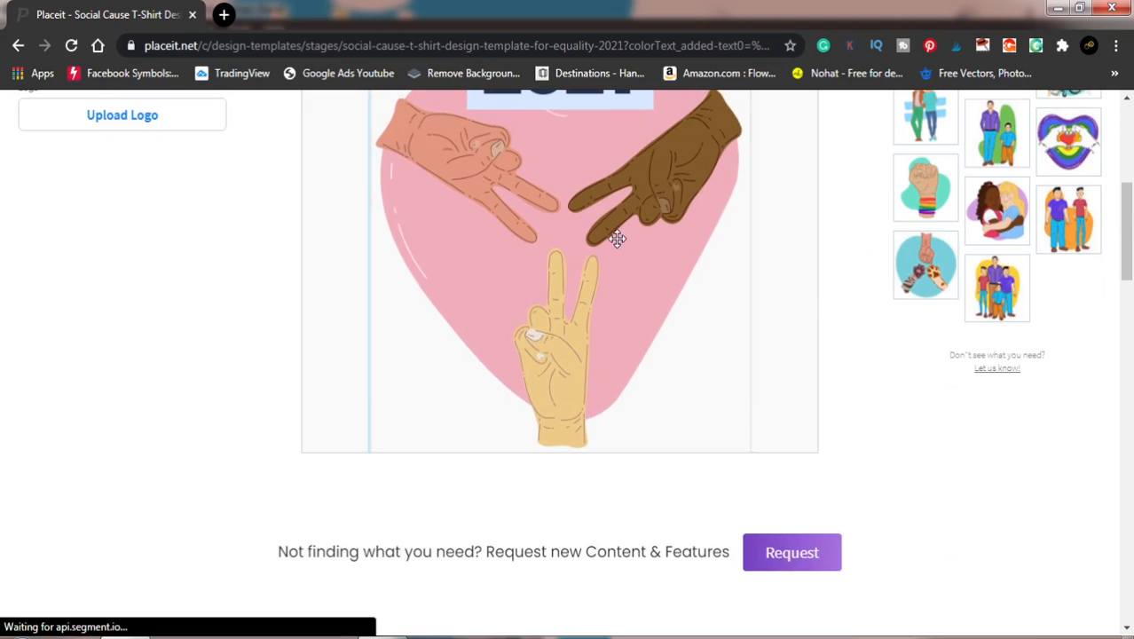
- Try the fist-and-paws illustration as the main graphic, and settle on the people carrying a green megaphone
scroll(837, 281, "up", 5)
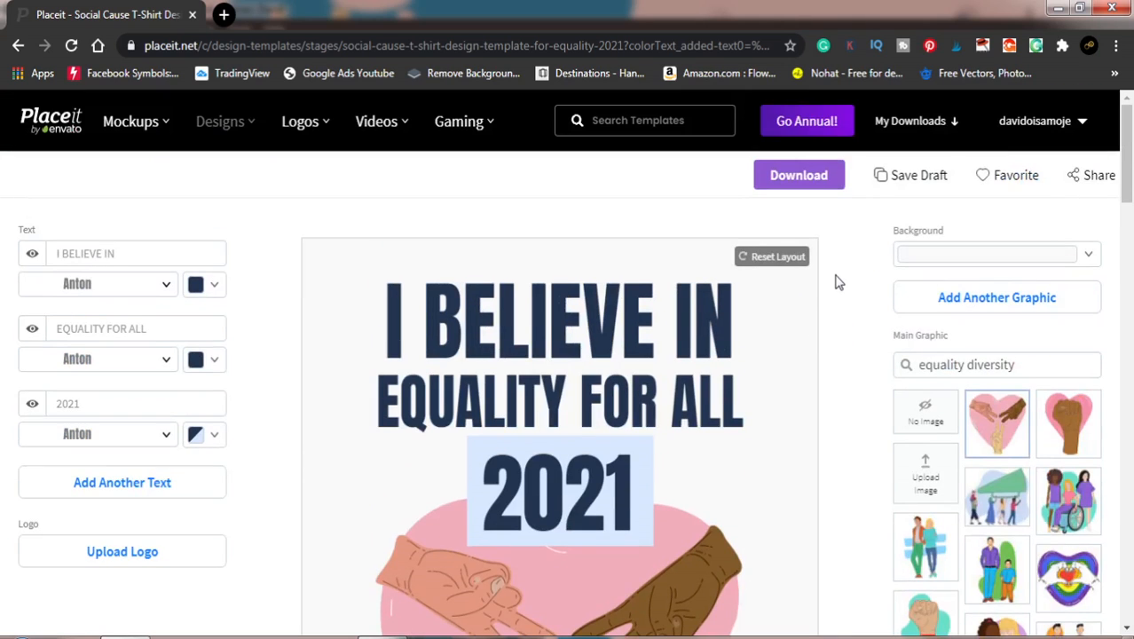
scroll(839, 282, "down", 1)
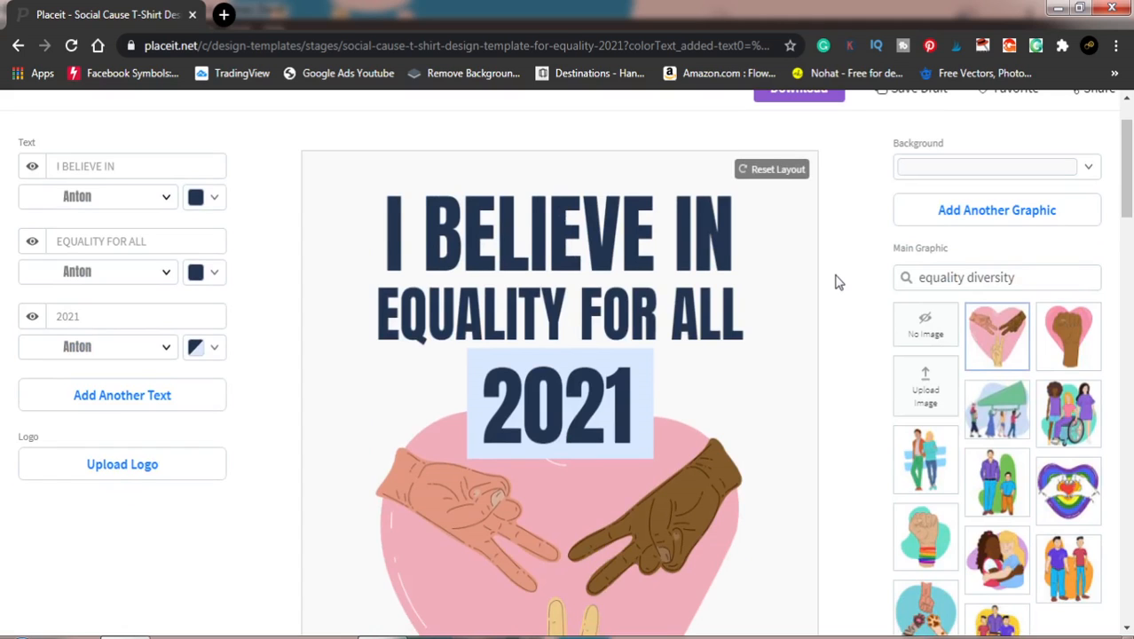
scroll(838, 281, "down", 1)
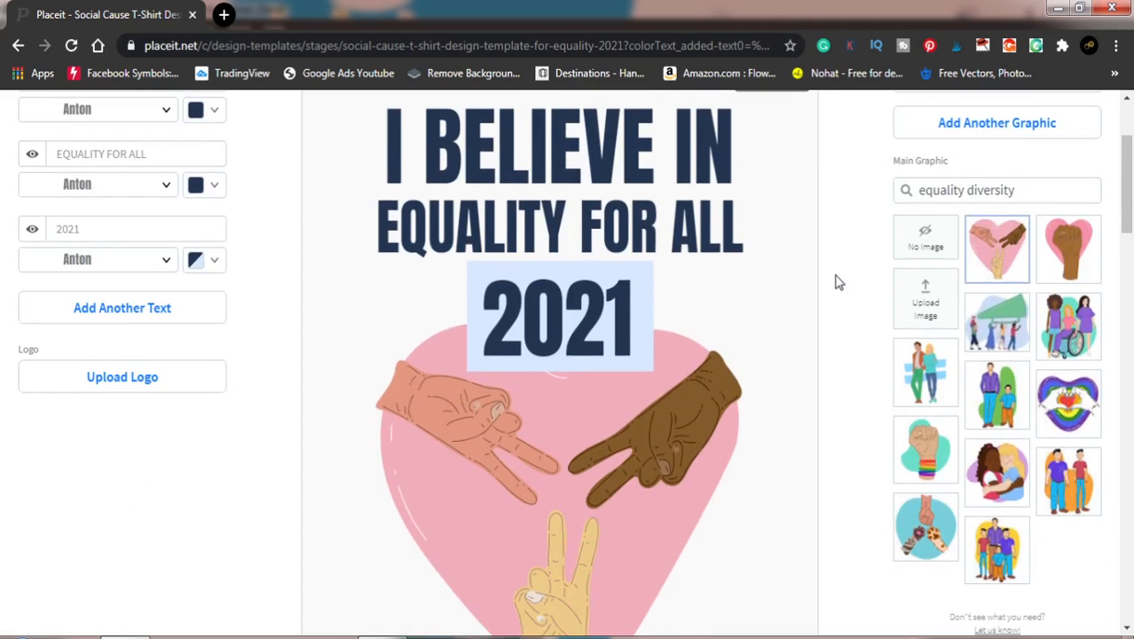
scroll(839, 283, "down", 1)
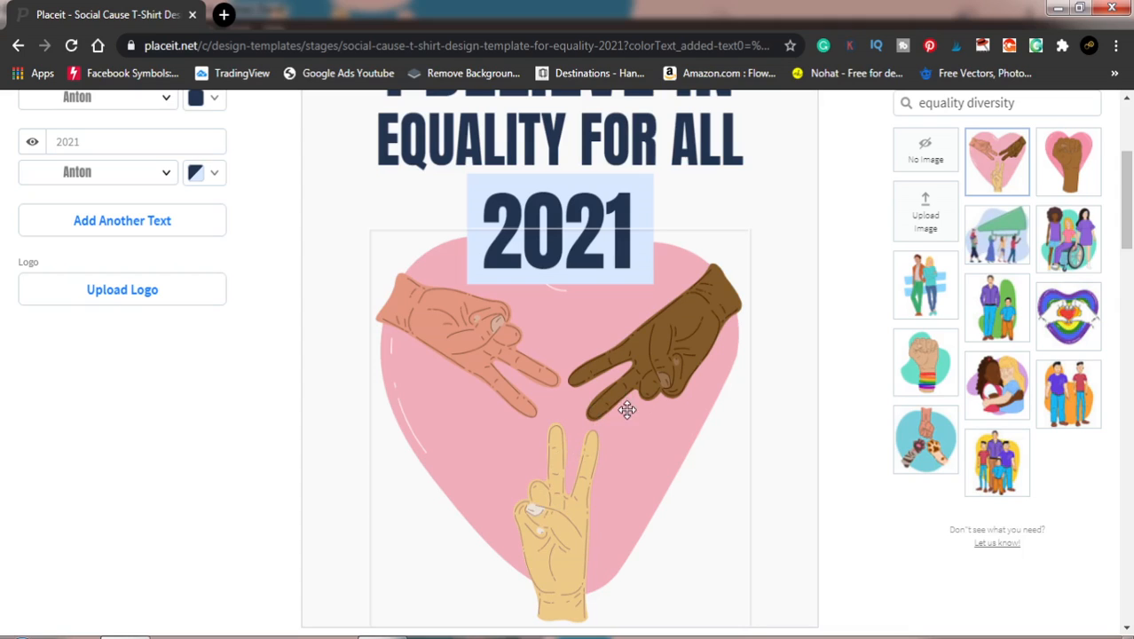
left_click(934, 448)
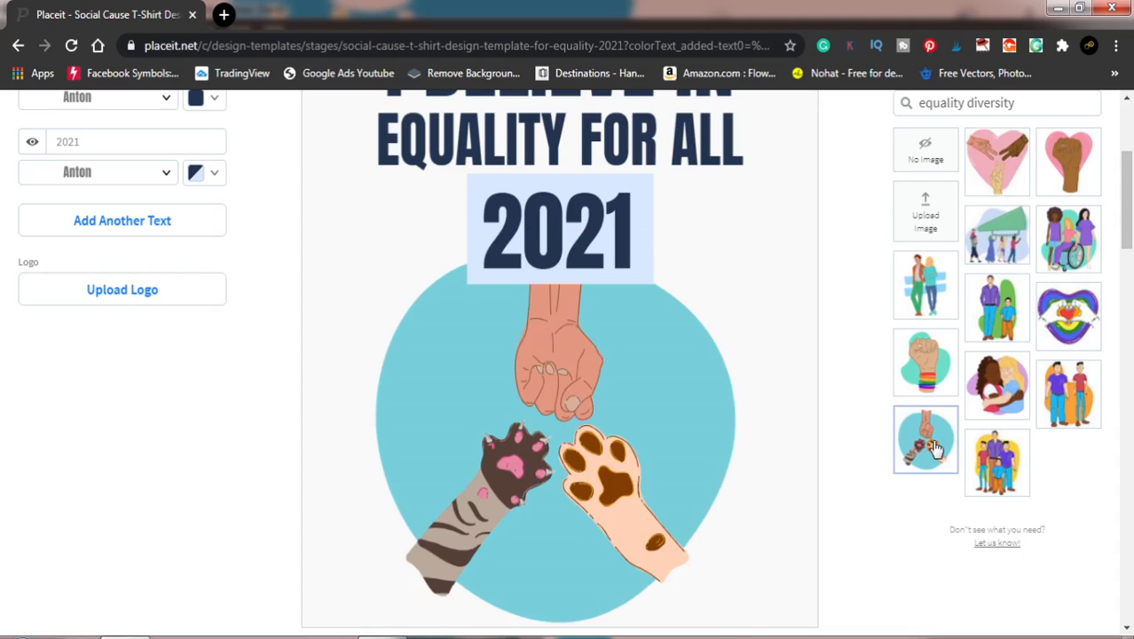
left_click(1000, 238)
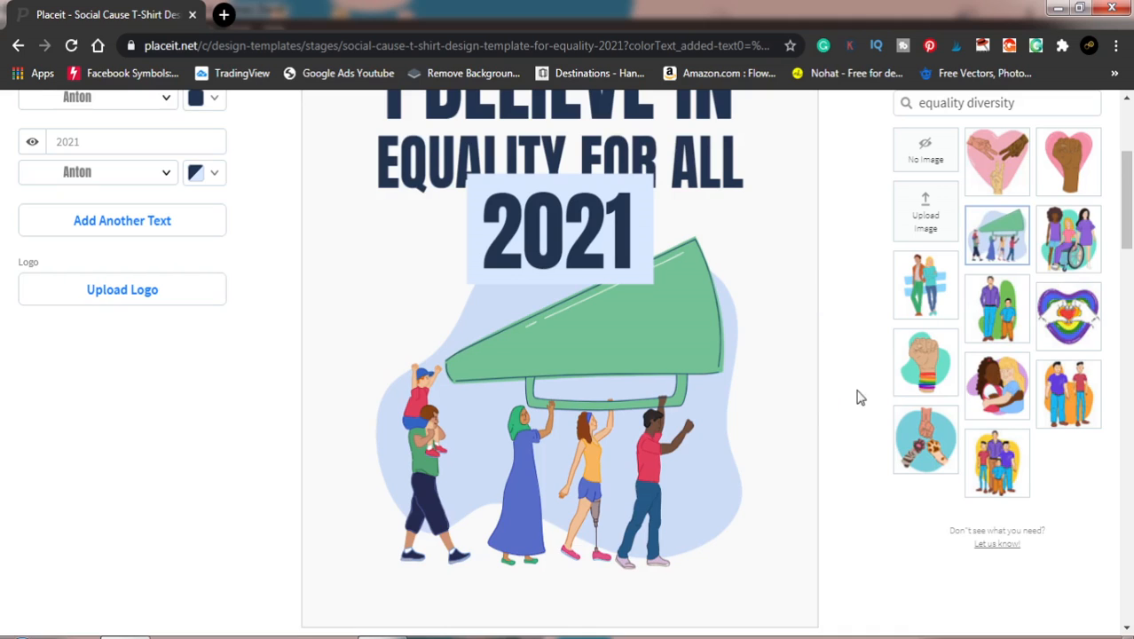
- Make the background of the whole design transparent
scroll(879, 444, "down", 2)
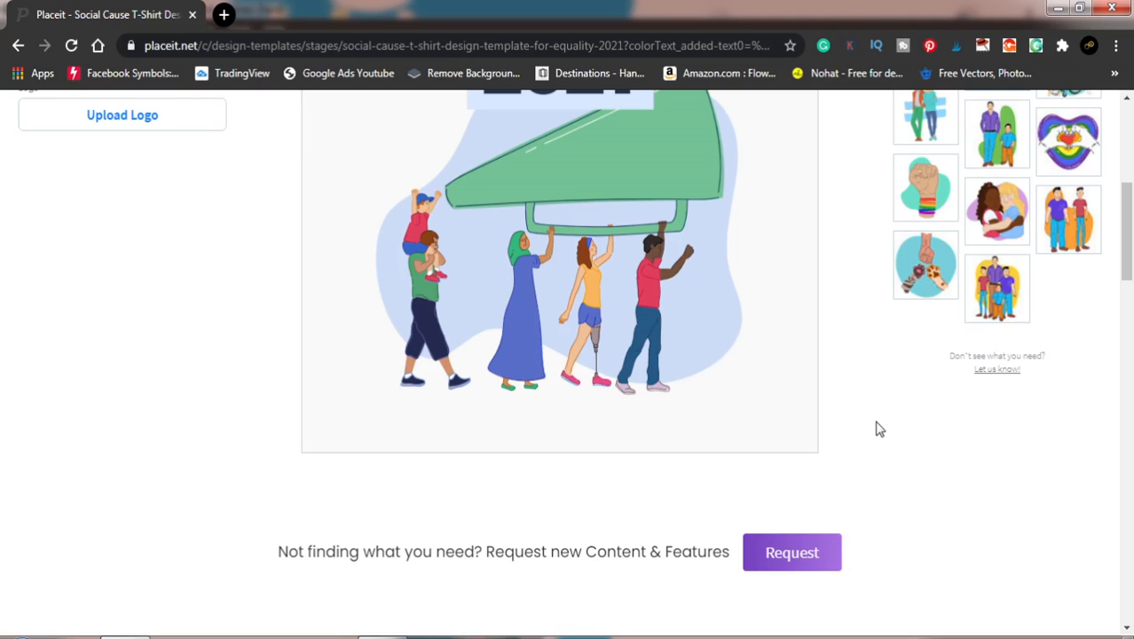
scroll(875, 424, "up", 3)
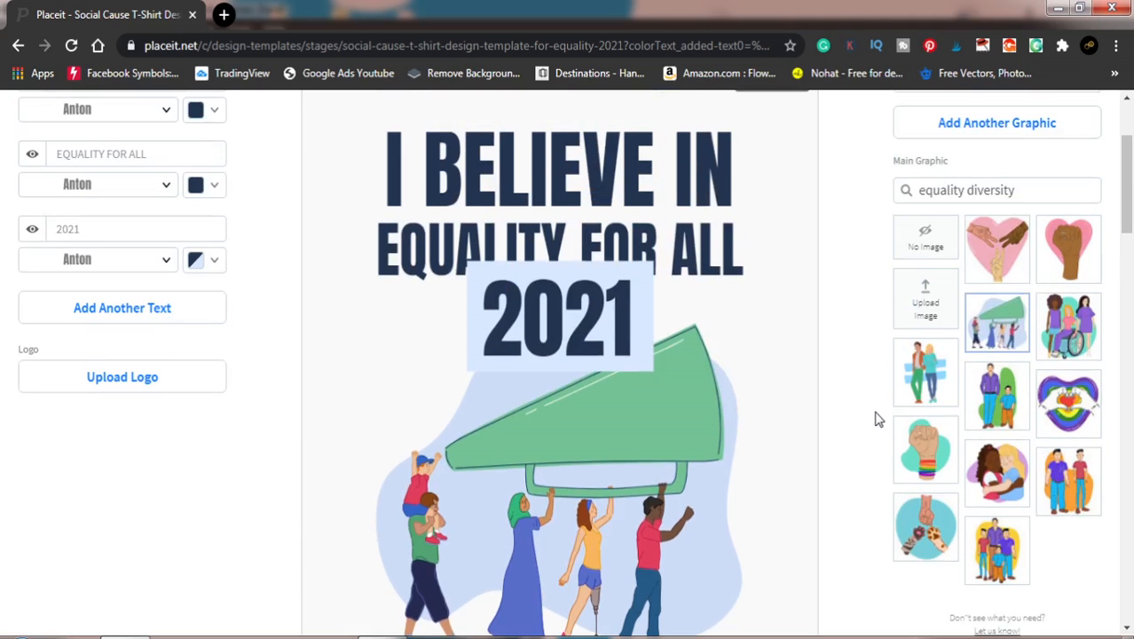
scroll(876, 418, "up", 2)
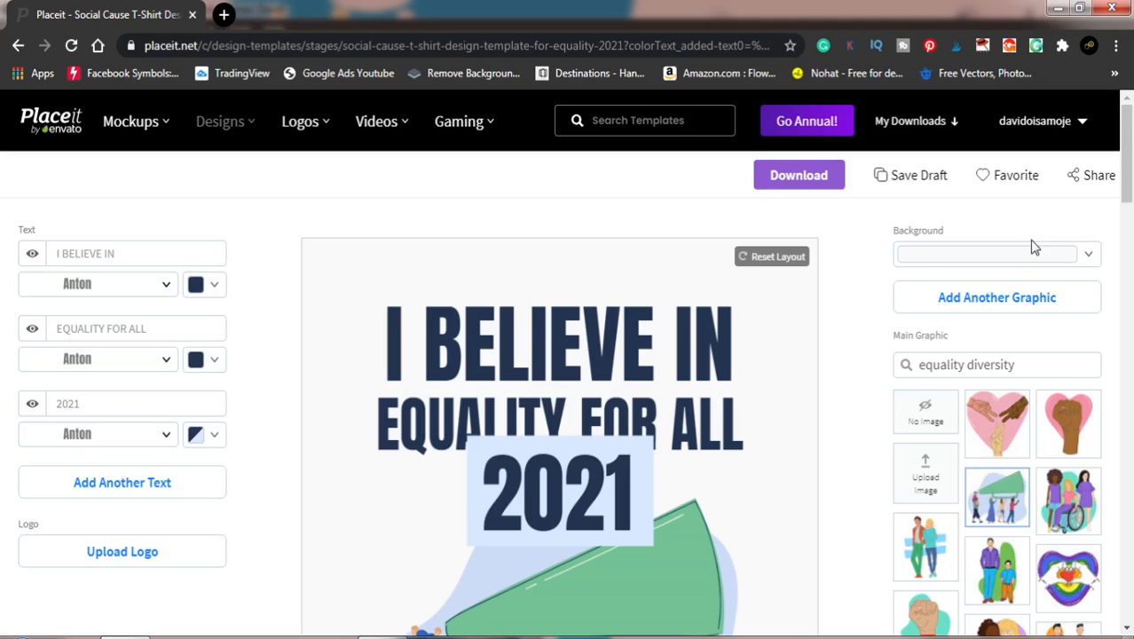
left_click(1094, 255)
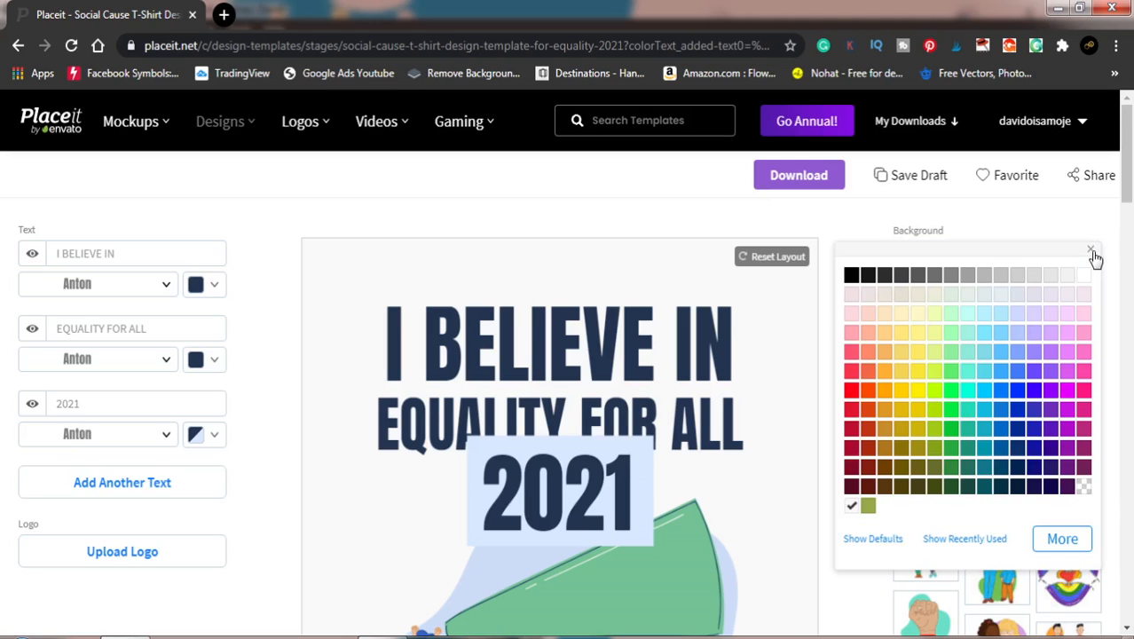
left_click(1084, 488)
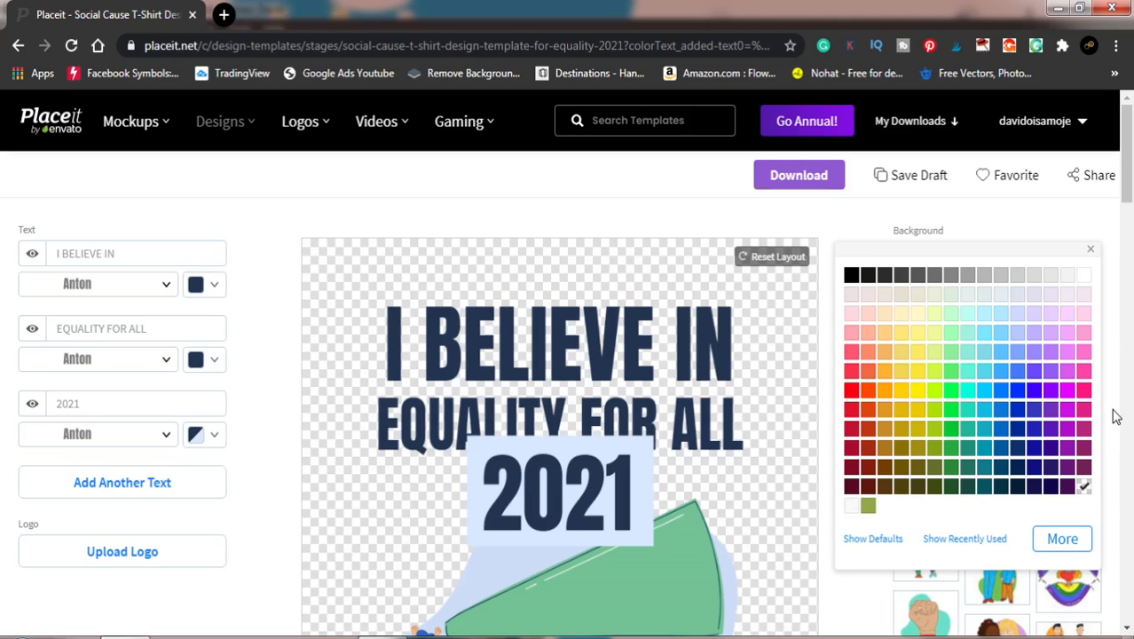
- Move the 2021 text clear beneath the EQUALITY FOR ALL line, aligned with its left edge, and close the background colour palette
left_click(626, 498)
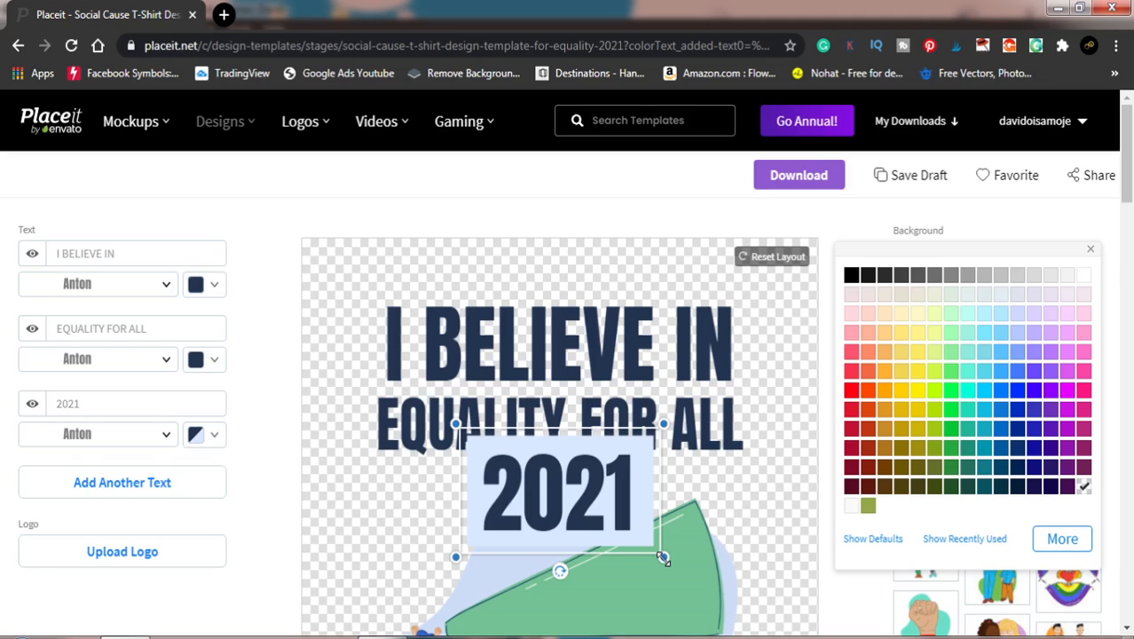
left_click_drag(627, 524, 493, 514)
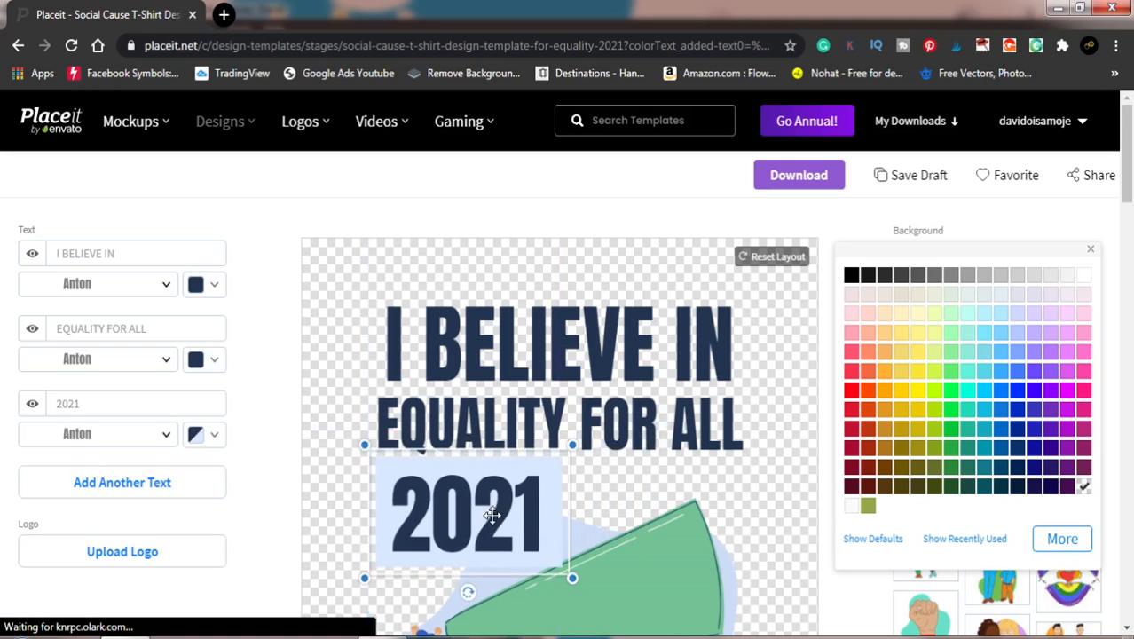
left_click(824, 426)
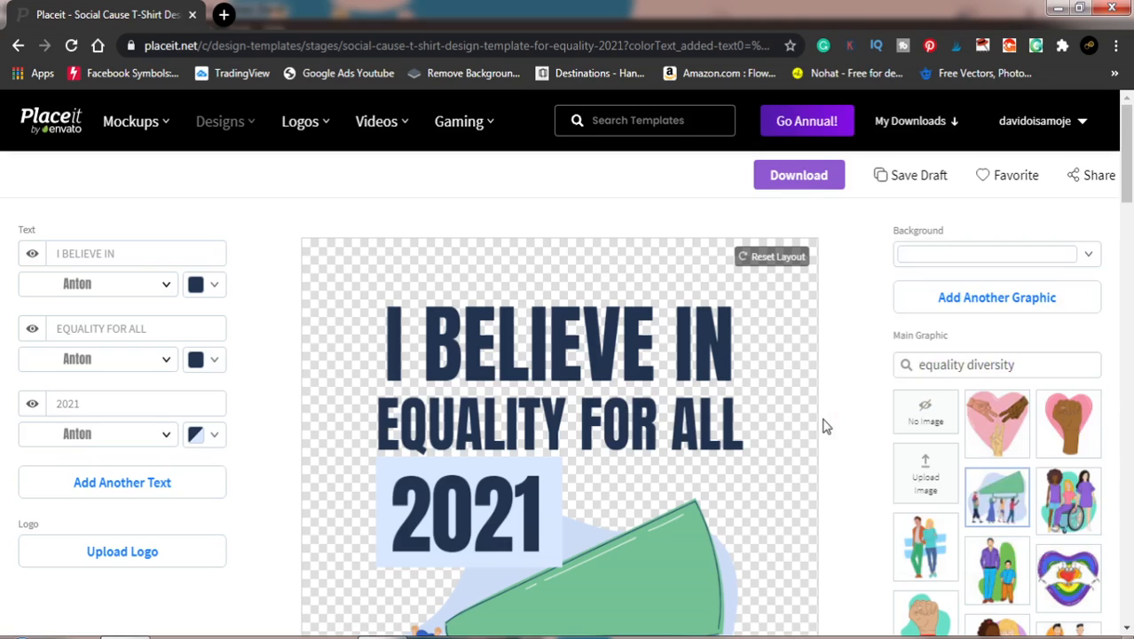
- Download the finished T-shirt design as a PNG file
left_click(798, 175)
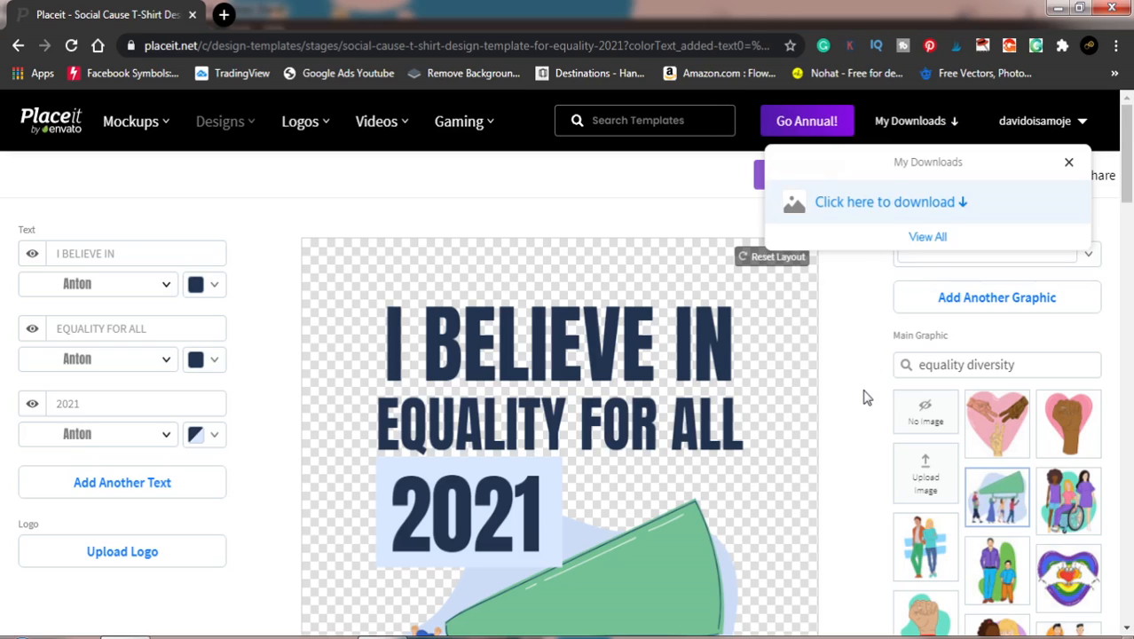
left_click(879, 204)
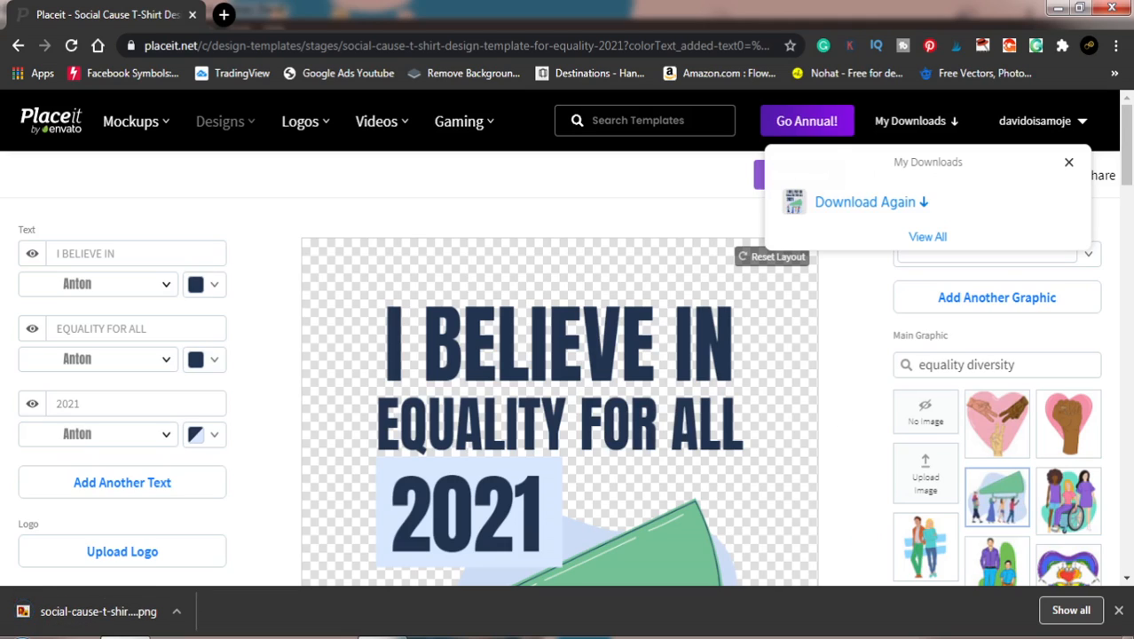
left_click(383, 636)
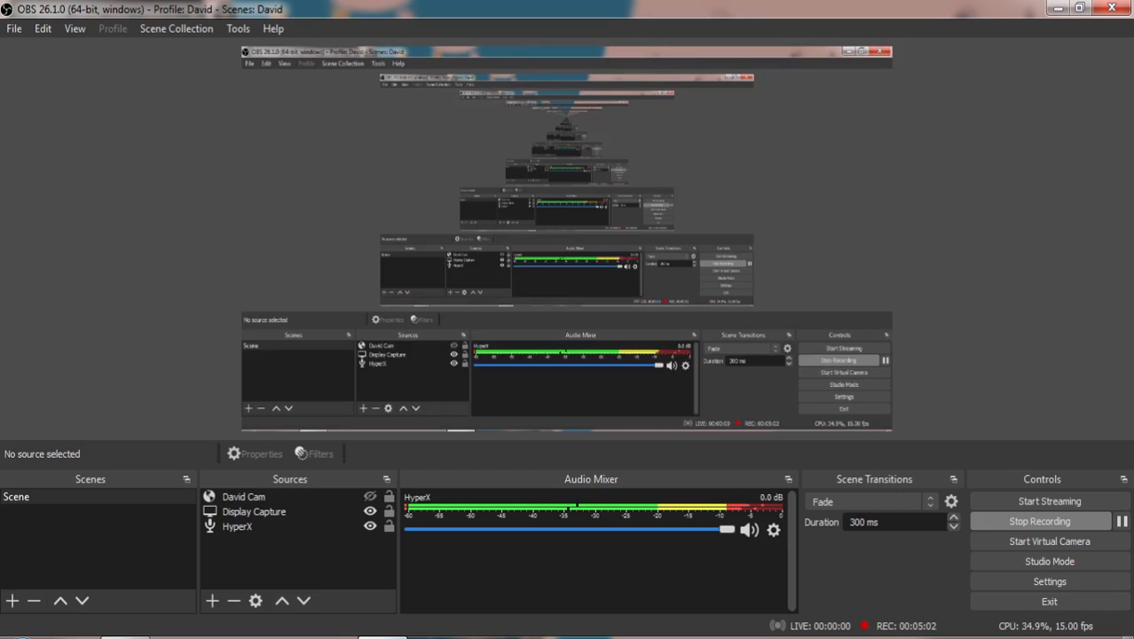
left_click(383, 636)
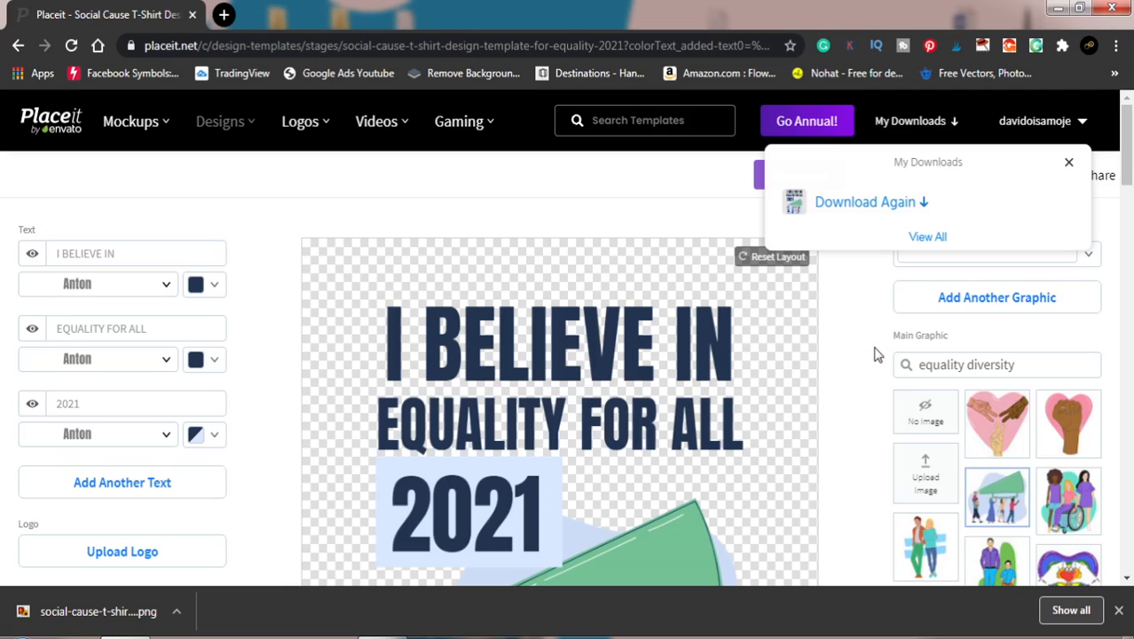
- Show the downloaded PNG in its folder and open the social-cause-t-shirt-design-template-for-equality-2021 image for viewing
left_click(177, 617)
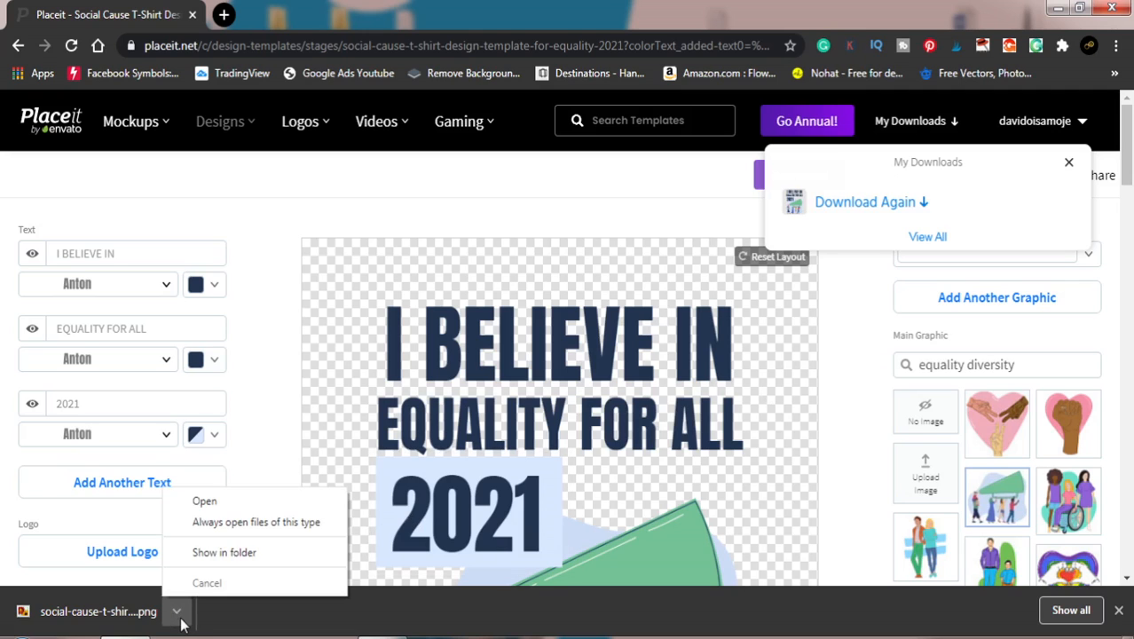
left_click(254, 557)
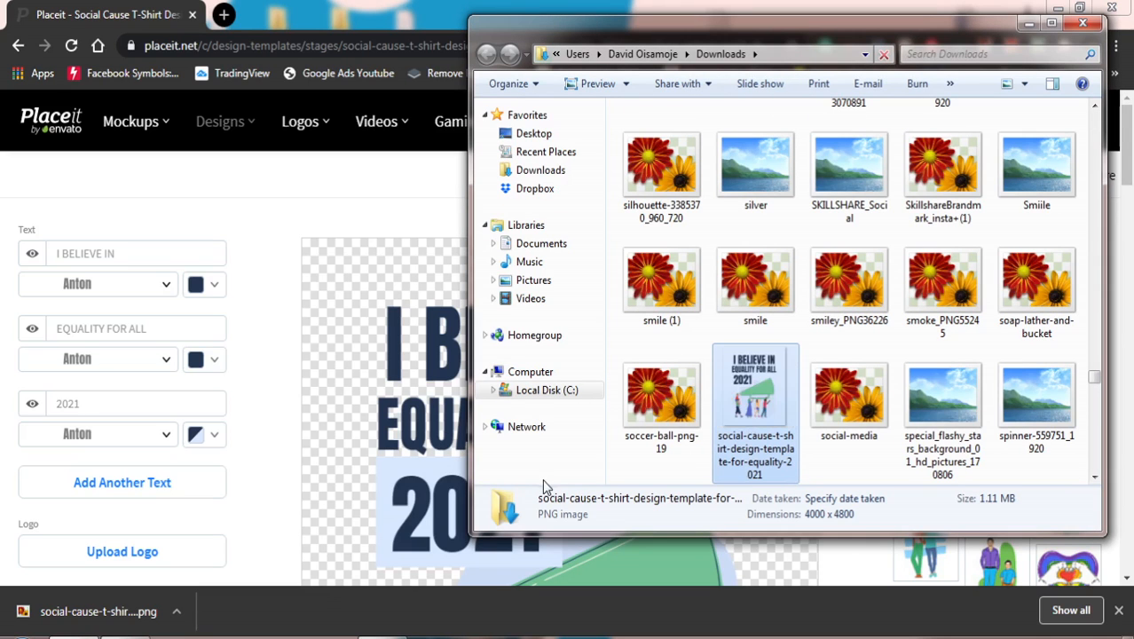
double_click(754, 394)
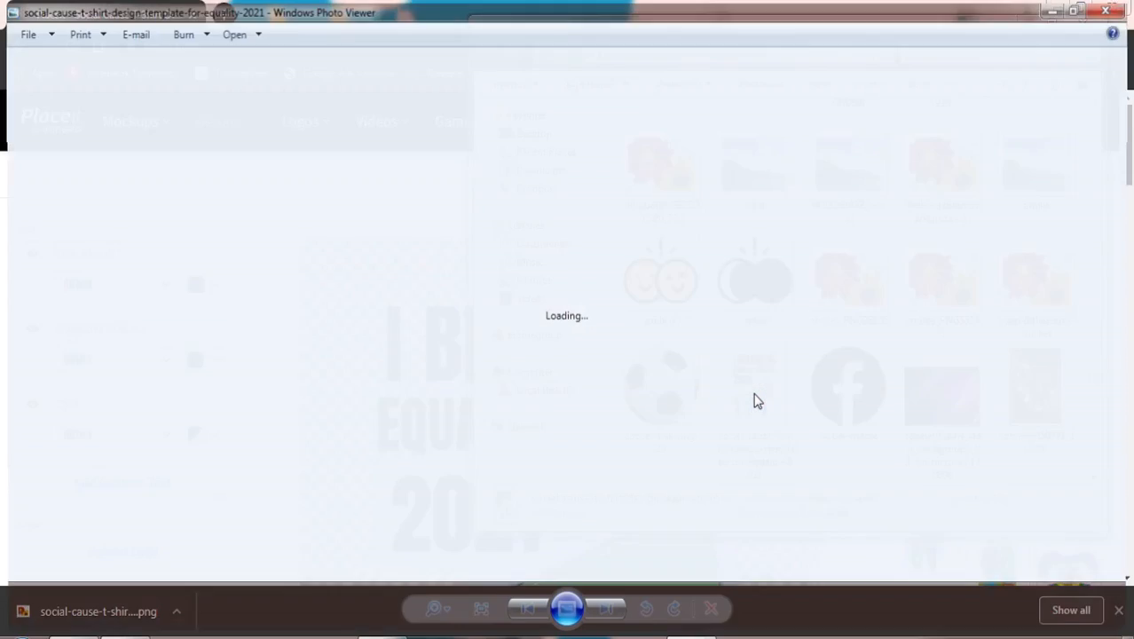